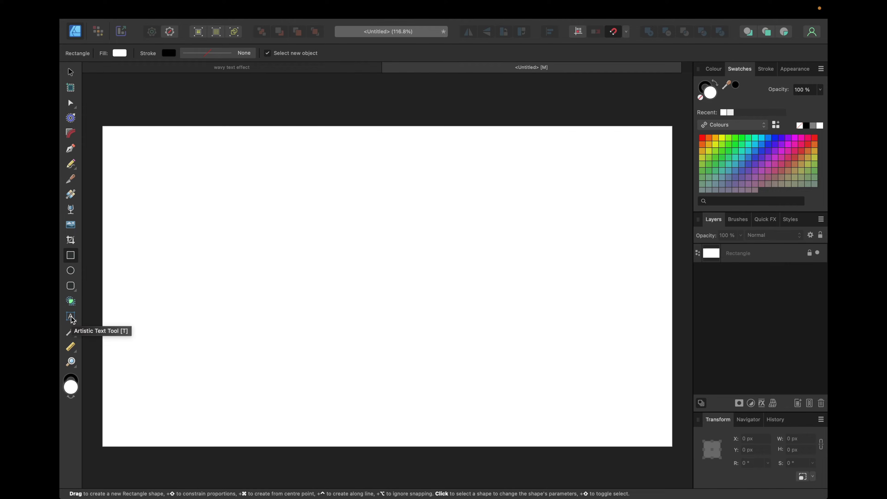
Step: Add the artistic text "TEXT" to the canvas, enlarge it to about 52 pt and select its characters
left_click(71, 316)
left_click(336, 280)
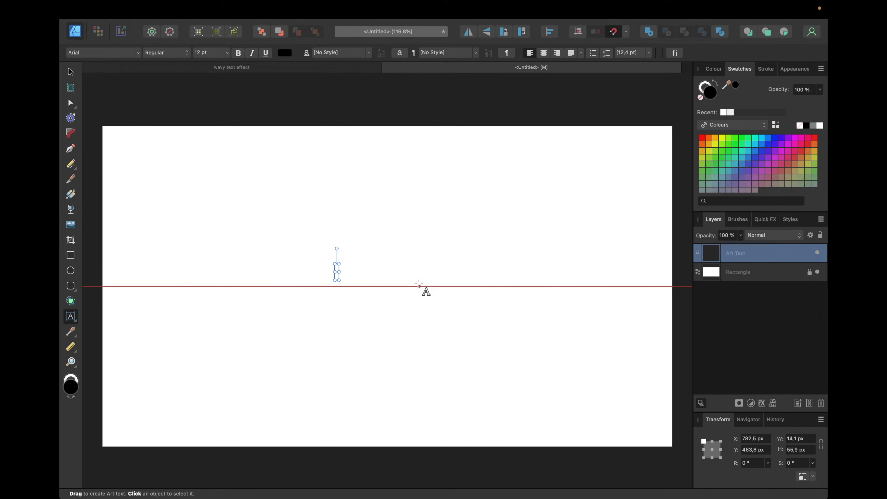
type("TEXT")
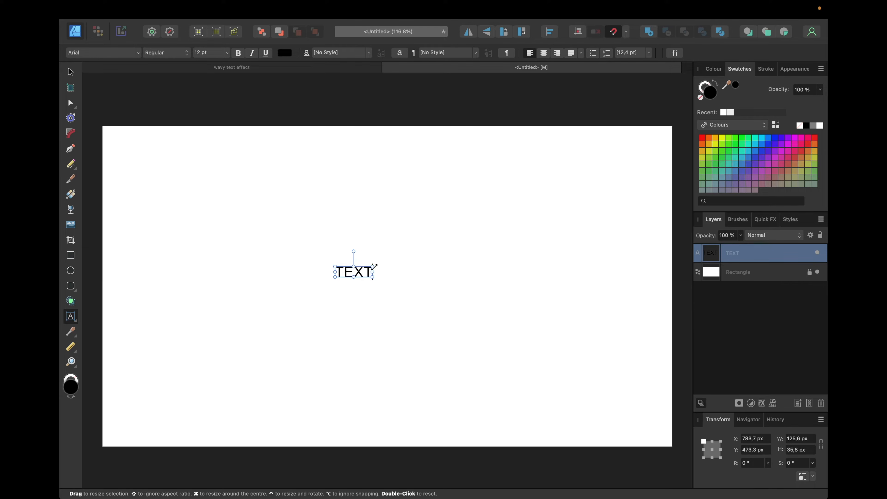
left_click_drag(373, 267, 340, 253)
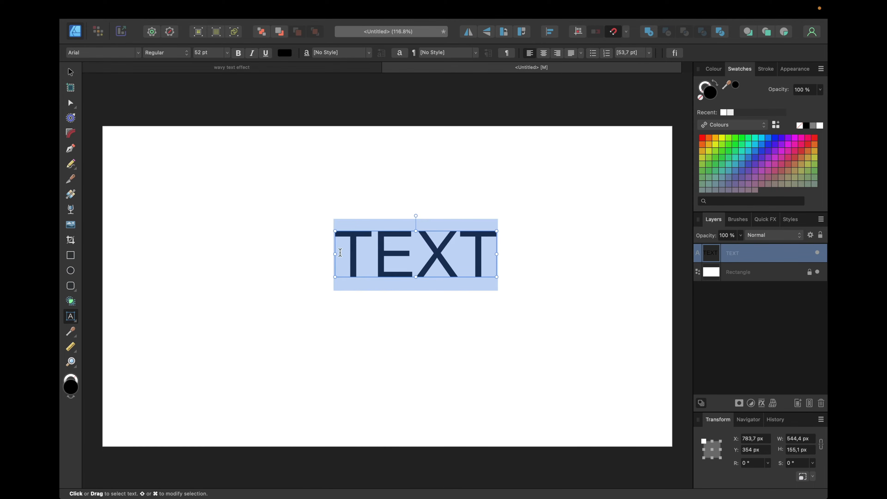
Step: Set the text's font to Montserrat in the Black weight
left_click(138, 54)
left_click(236, 66)
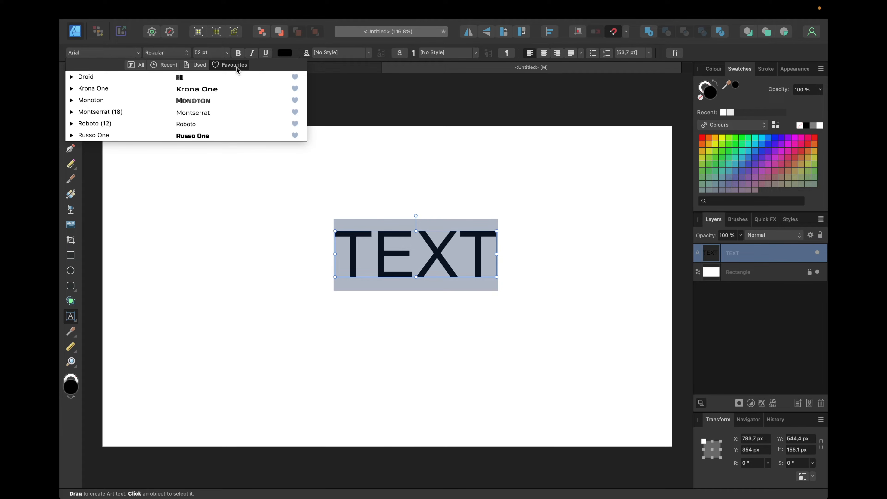
left_click(225, 114)
left_click(161, 54)
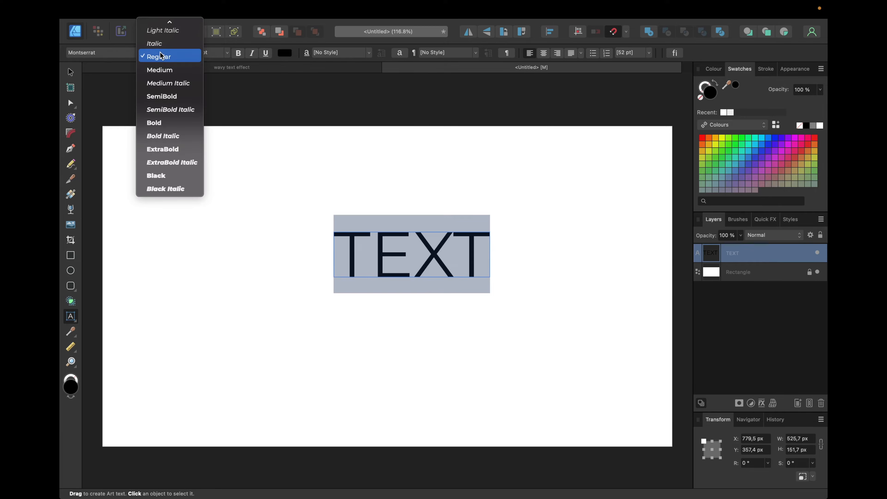
left_click(174, 175)
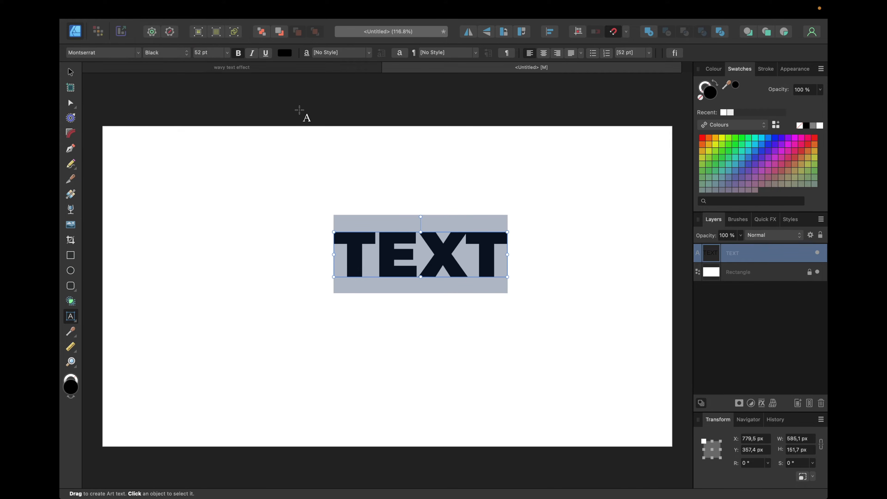
Step: Convert the "TEXT" object to curves
left_click(69, 72)
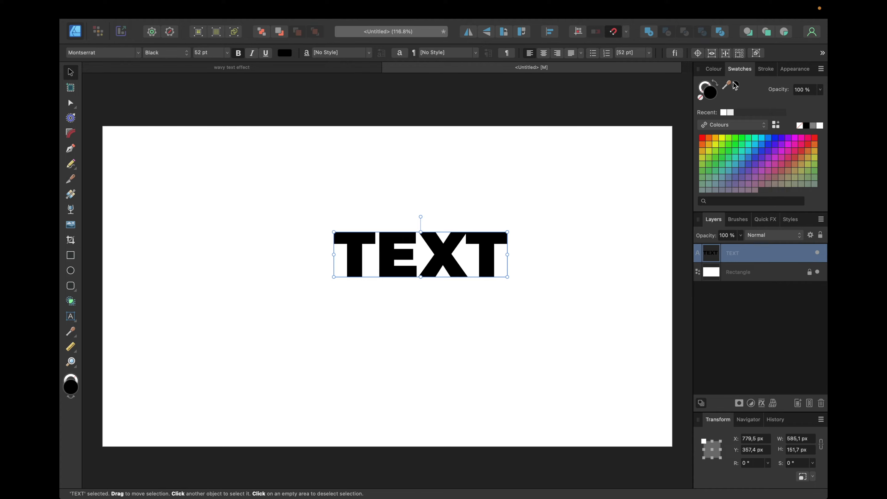
left_click(822, 54)
left_click(792, 83)
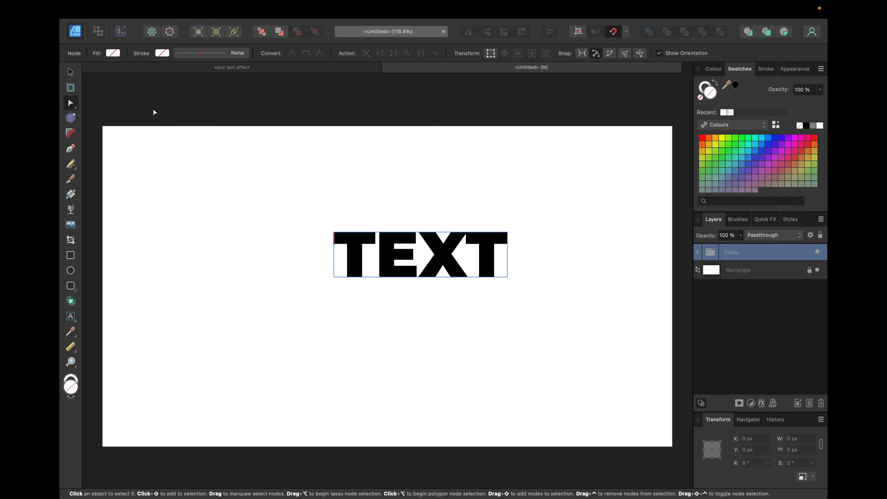
Step: Scale the letter group proportionally to about 1140 px wide and centre it on the page
left_click(69, 73)
left_click_drag(517, 228, 672, 151)
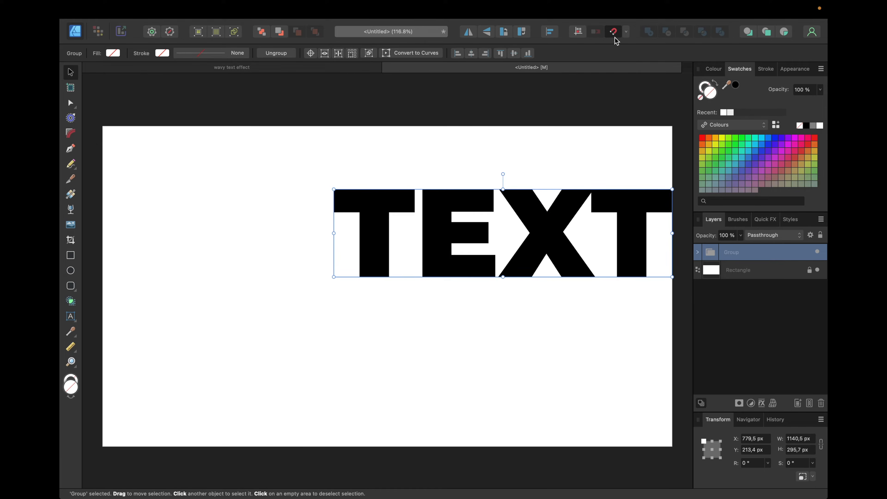
left_click_drag(539, 229, 424, 280)
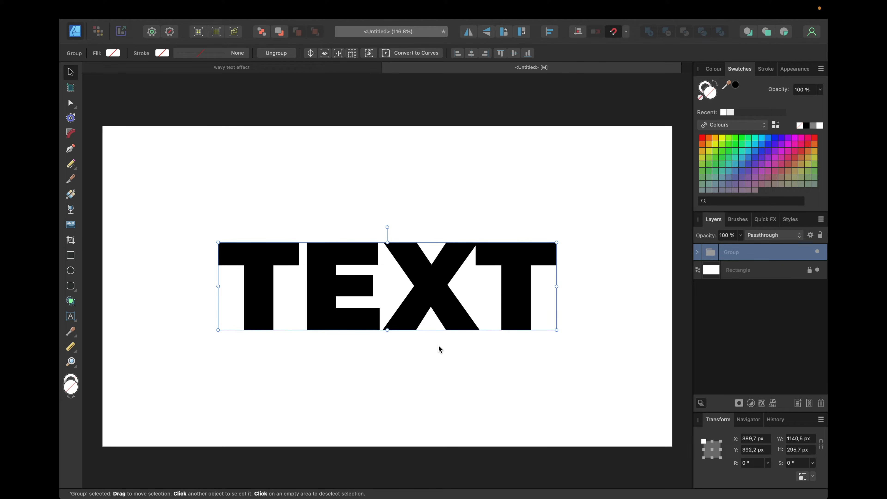
Step: Ungroup the lettering into separate letter curves and deselect everything
key("super+shift+g")
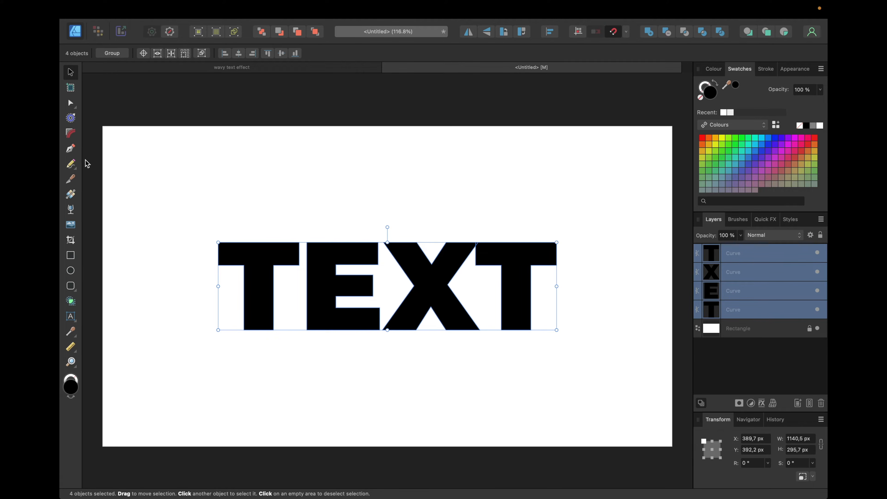
left_click(72, 150)
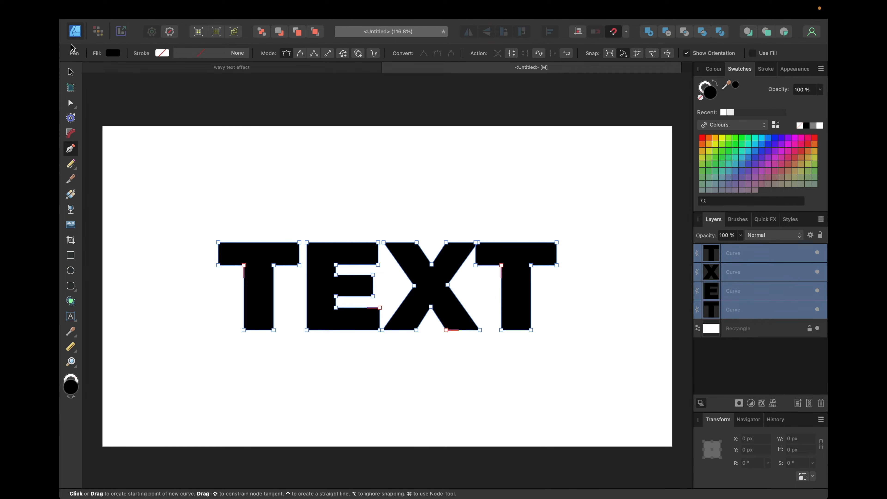
left_click(71, 73)
left_click(203, 196)
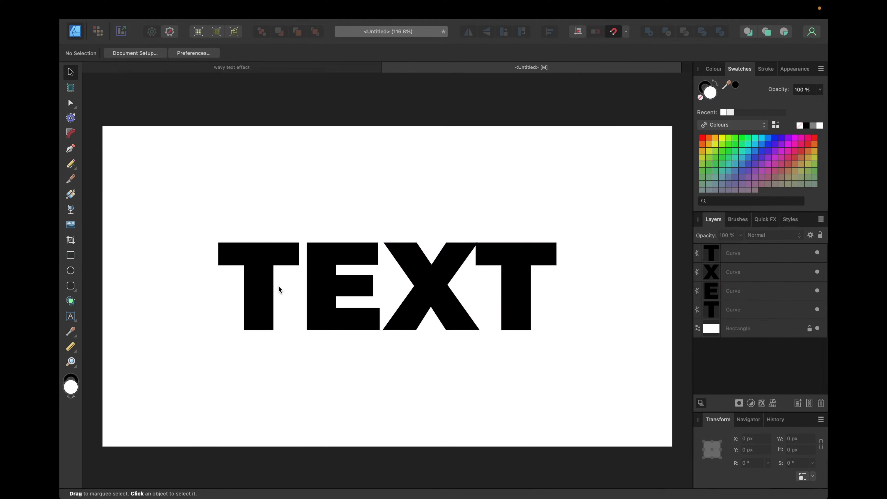
Step: Draw a wavy Pen curve from the lettering's upper-left corner through the top edge's midpoint to its upper-right corner
left_click(71, 150)
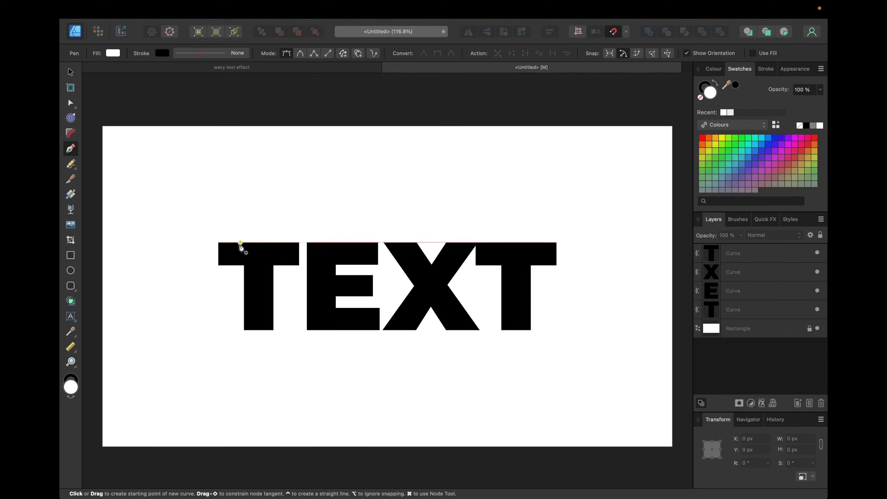
left_click(218, 243)
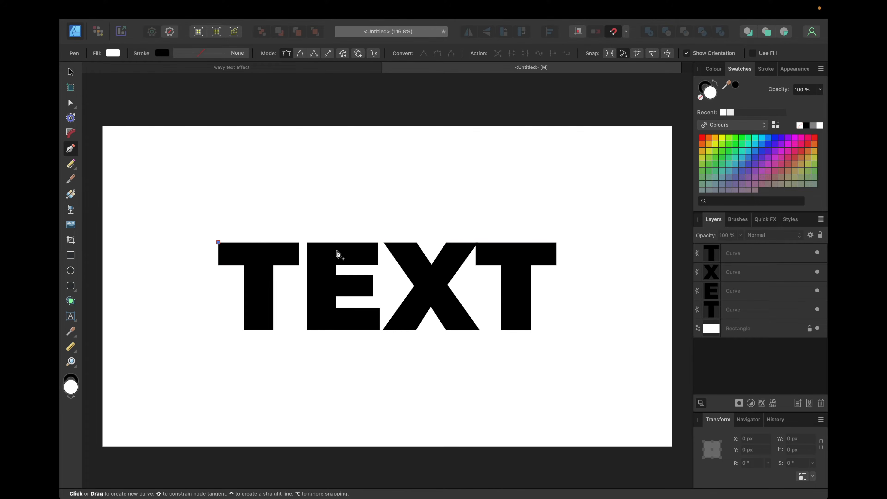
left_click_drag(388, 242, 468, 268)
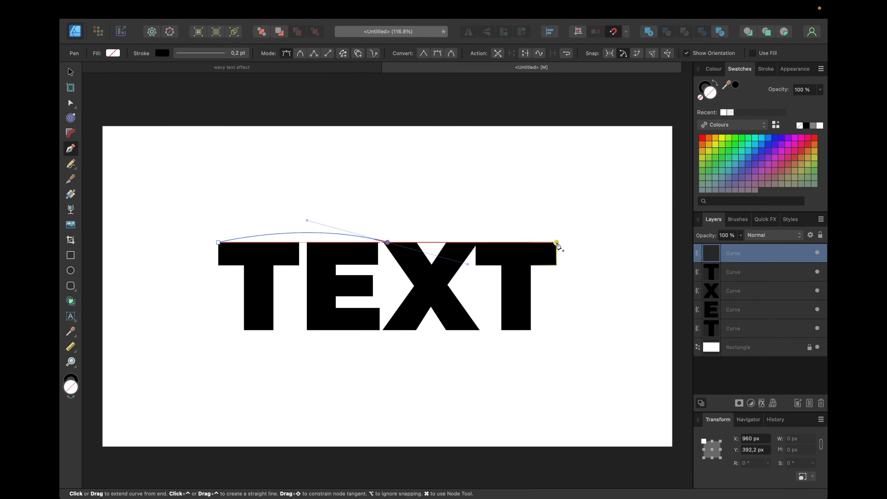
left_click(557, 243)
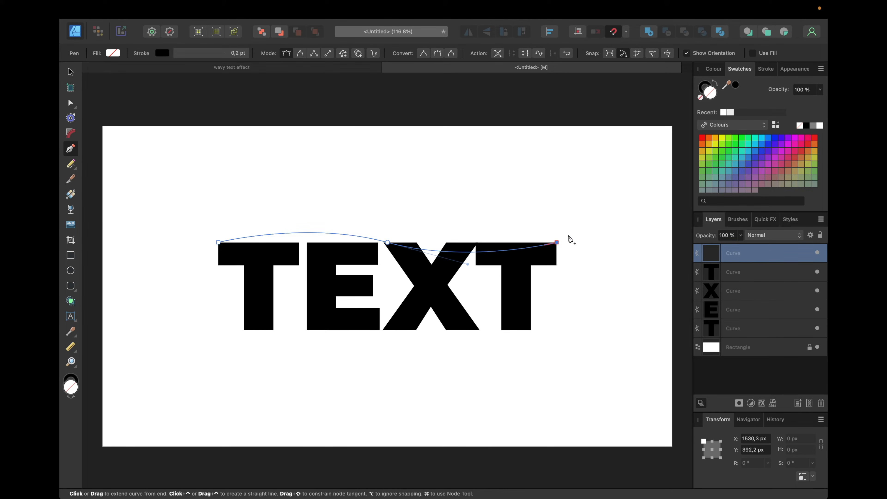
left_click(71, 73)
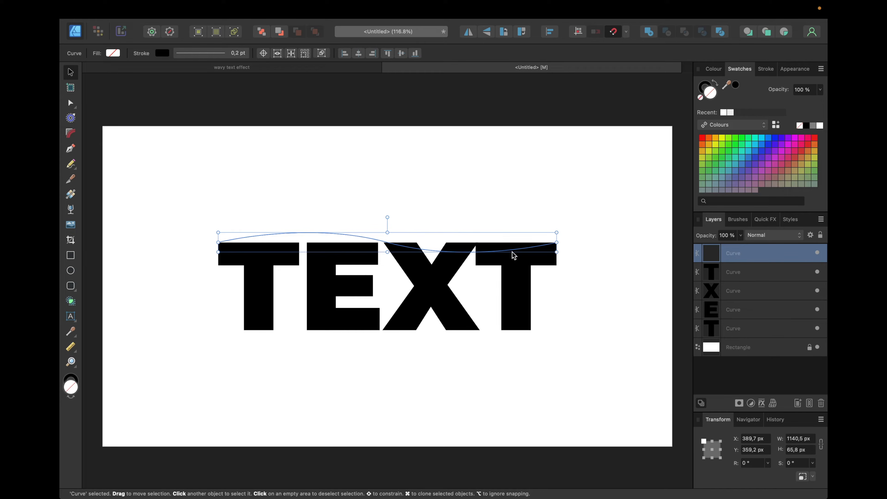
Step: Give the wavy curve a red stroke with a width of 2 pt
left_click(704, 85)
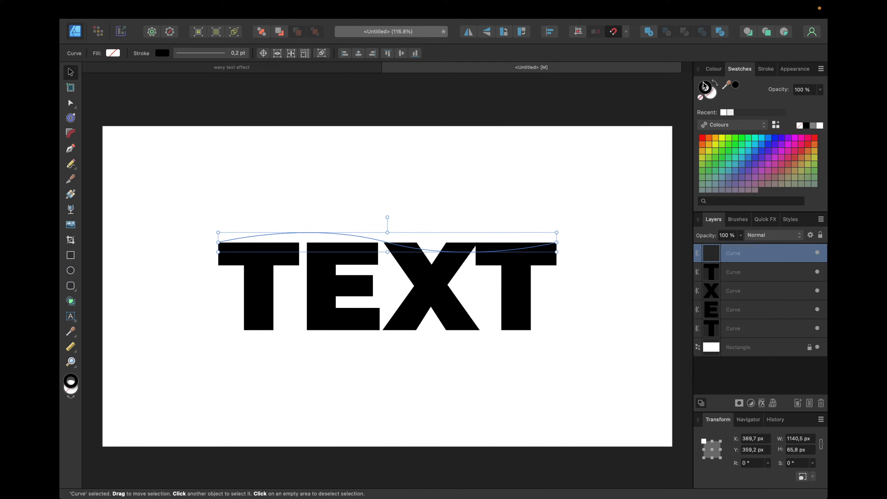
left_click(703, 140)
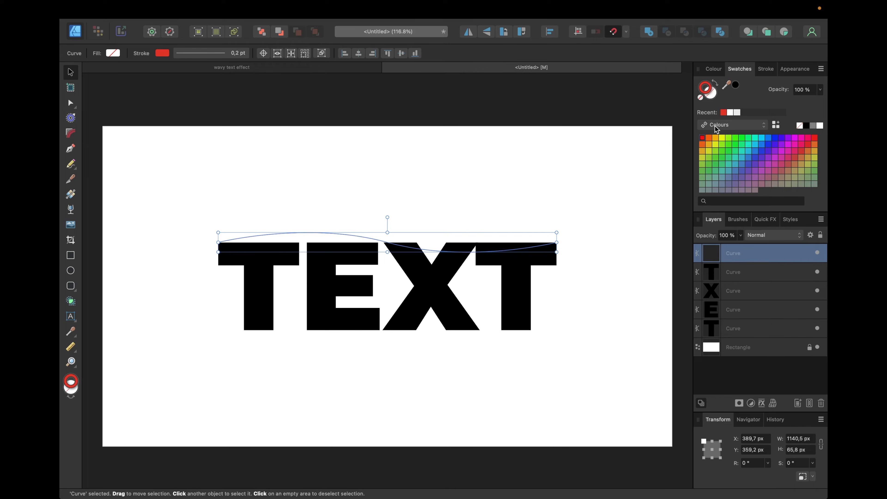
left_click(765, 69)
left_click(802, 102)
type("1")
key("Return")
left_click(799, 99)
type("2")
key("Return")
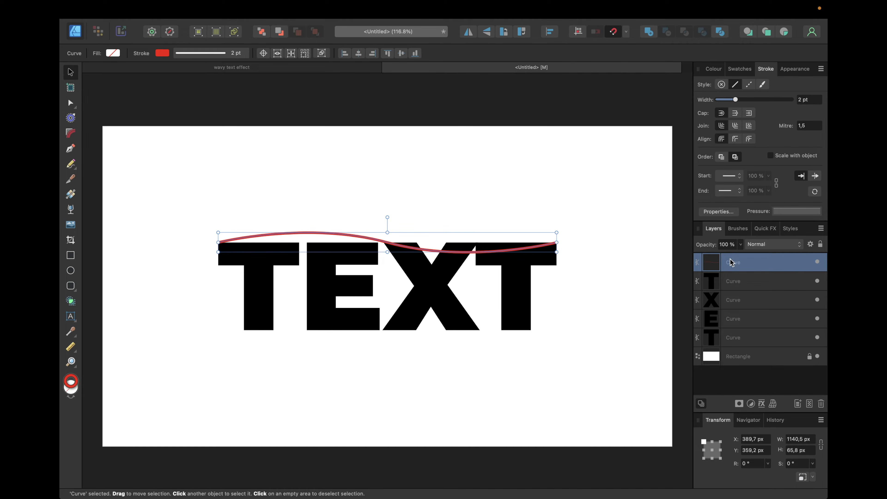
Step: Duplicate the red wave and move the copy straight down onto the lettering's bottom edge
key("super+j")
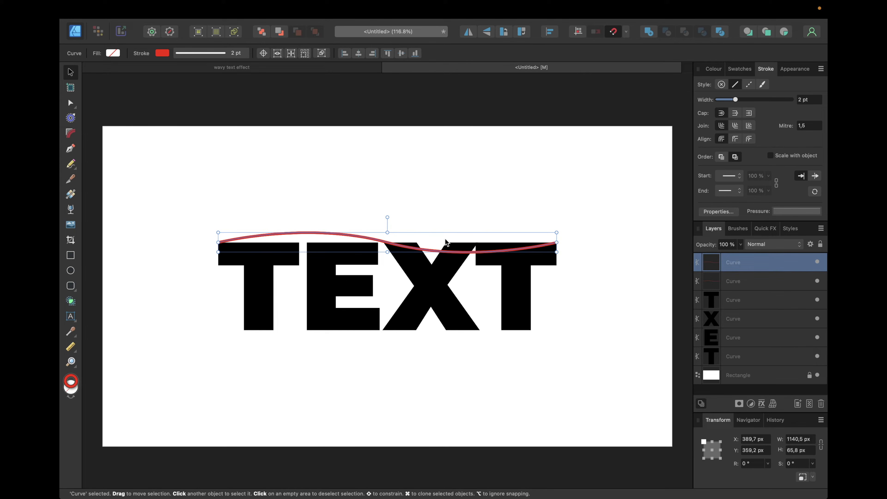
left_click_drag(413, 245, 408, 332)
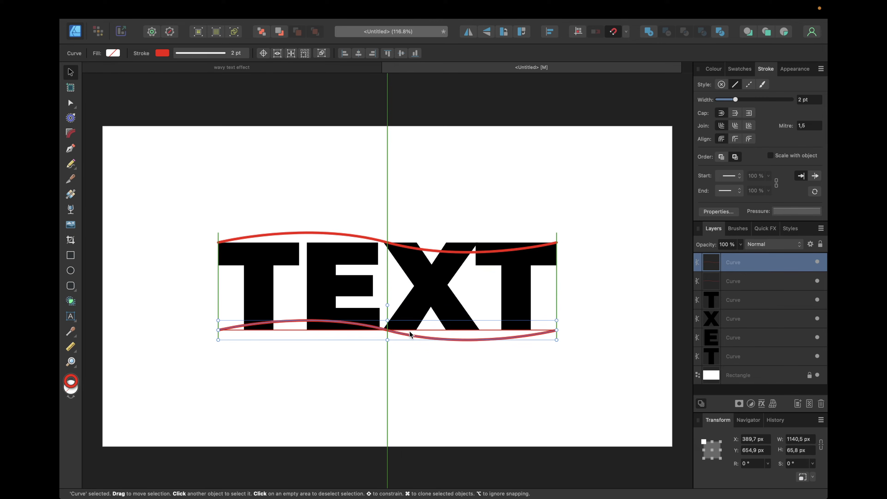
left_click(460, 384)
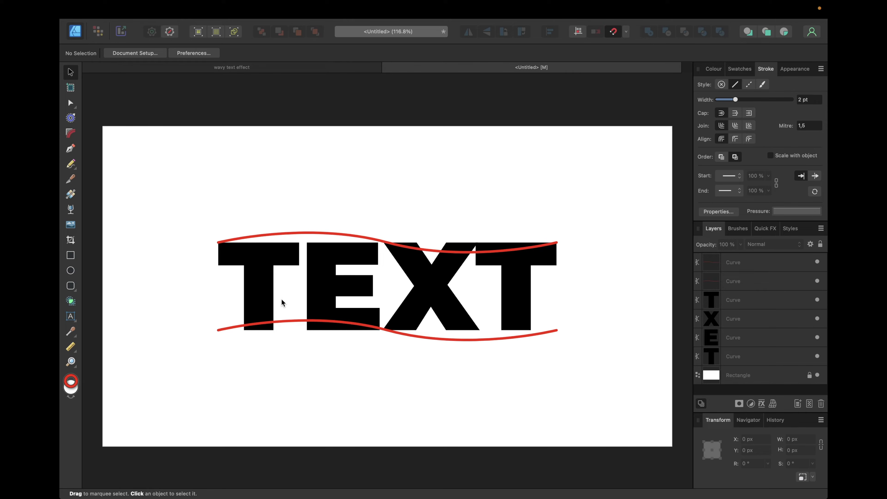
Step: Apply a Quad warp group to the first letter T
left_click(272, 291)
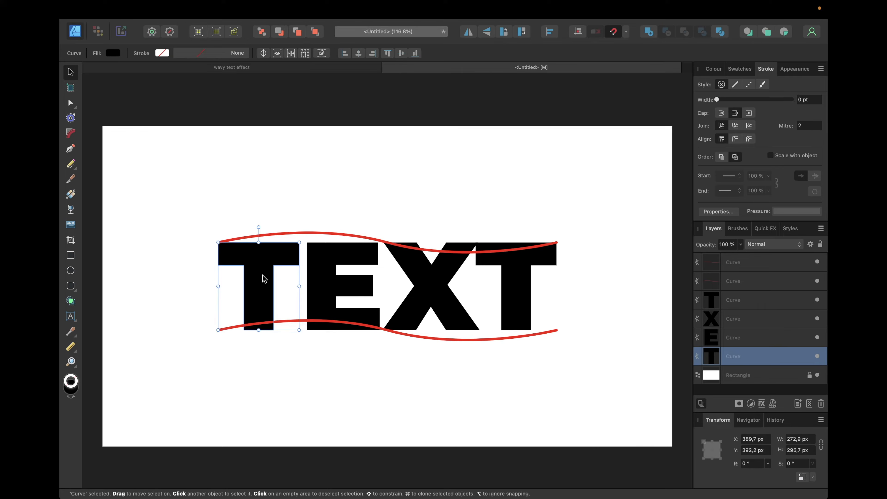
left_click(773, 405)
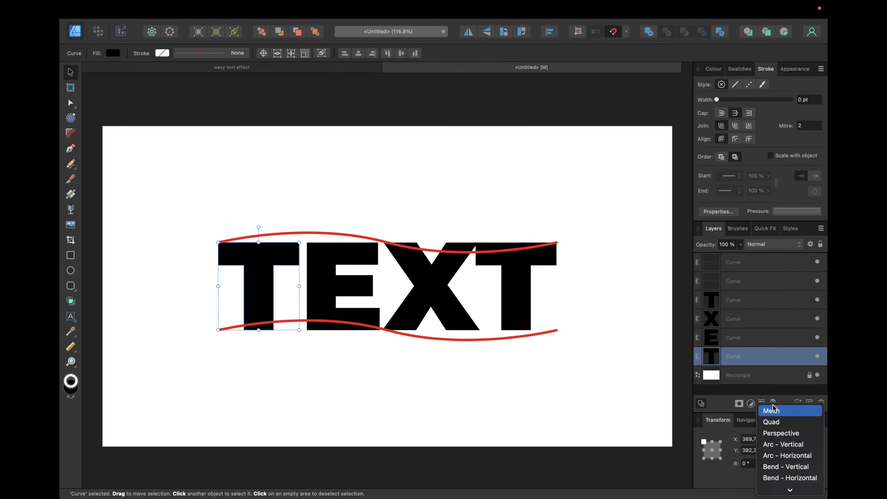
left_click(771, 422)
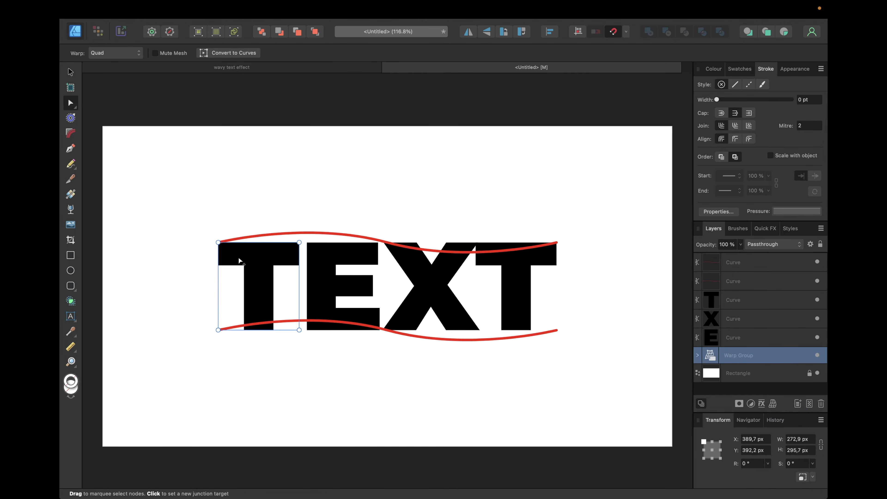
Step: Reshape the top edge of the first T's warp by moving its corners and bending it along the upper red wave
scroll(239, 260, "up", 1)
scroll(223, 218, "up", 10)
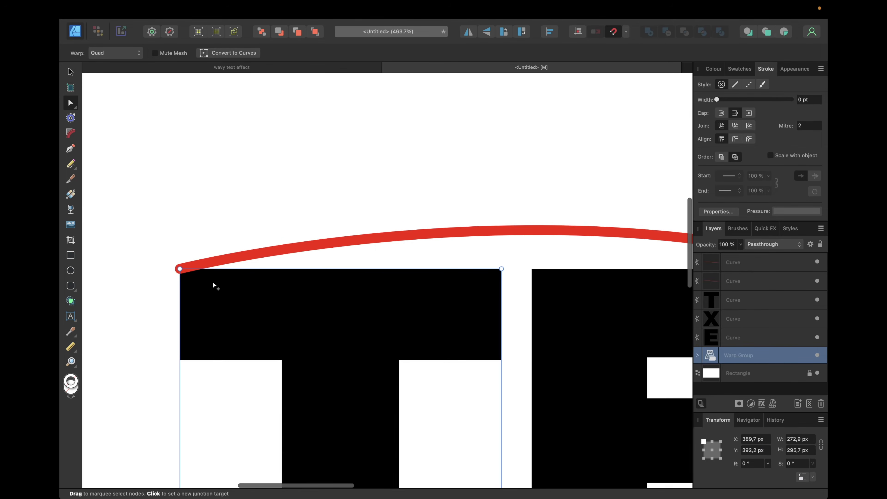
left_click_drag(180, 273, 179, 277)
left_click_drag(501, 270, 502, 236)
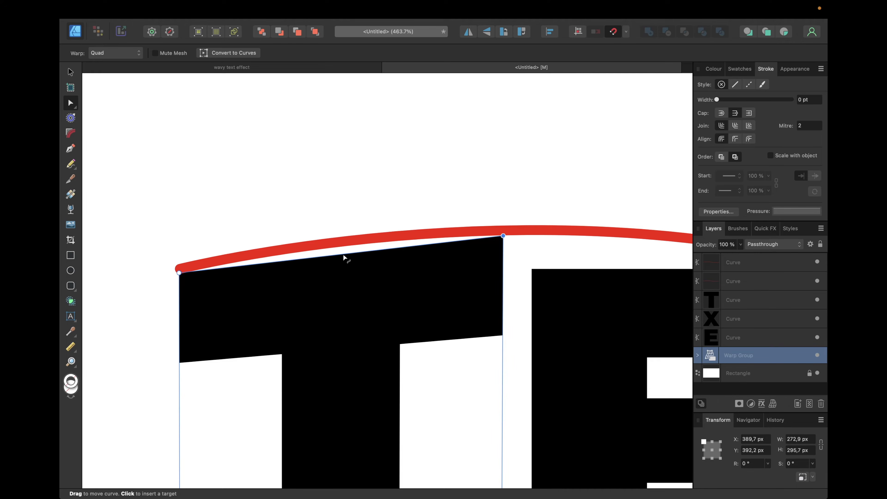
left_click_drag(336, 255, 337, 249)
Step: Move the first T's lower warp corners onto the lower red wave and bend the bottom edge to follow it
scroll(337, 250, "up", 5)
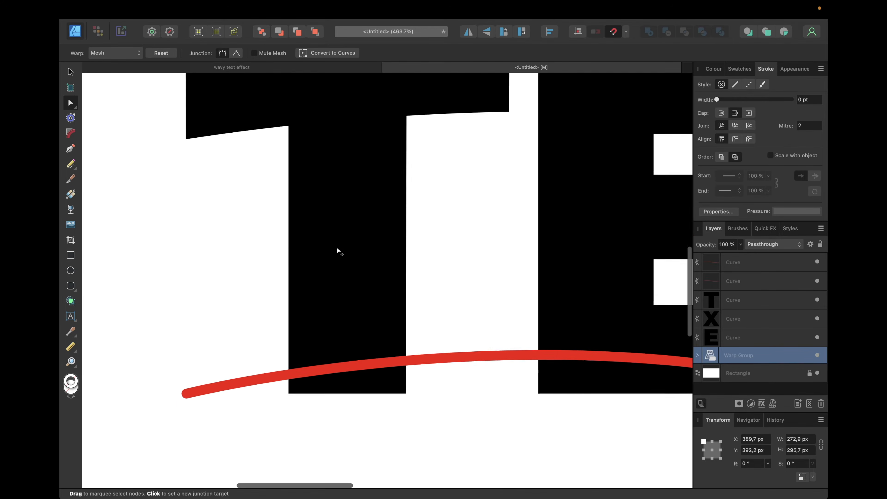
left_click_drag(195, 365, 193, 361)
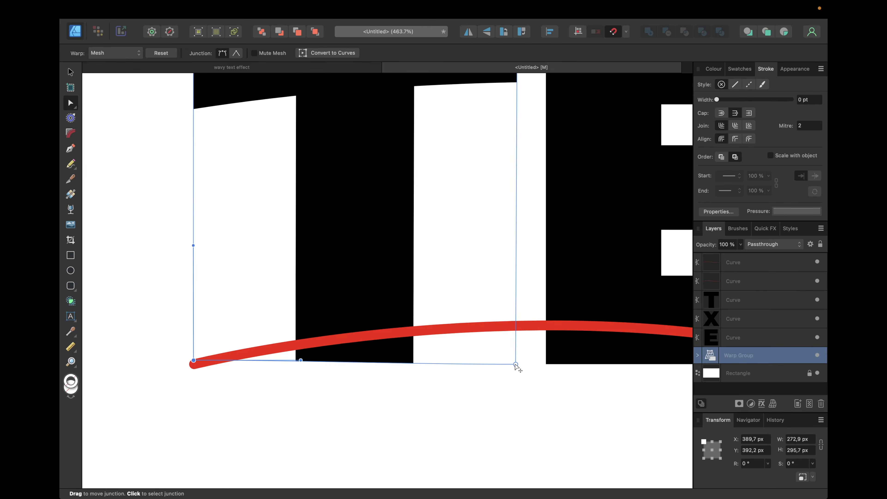
left_click_drag(516, 364, 517, 321)
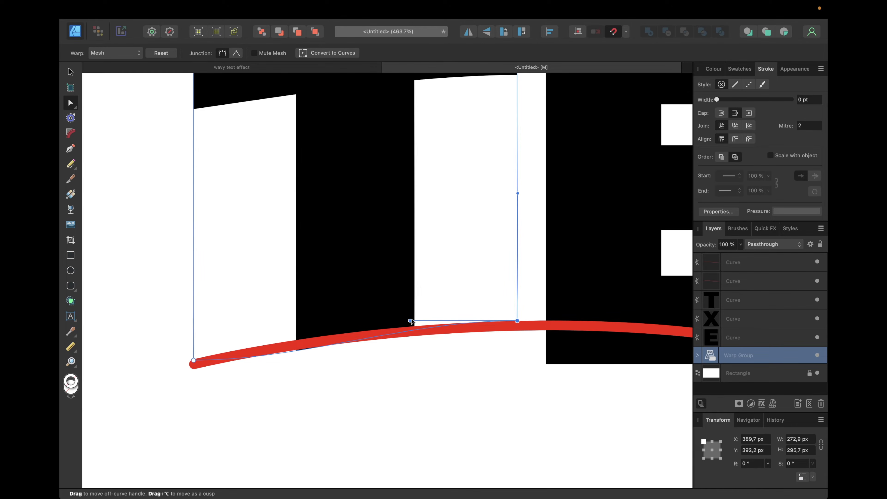
left_click_drag(410, 320, 459, 307)
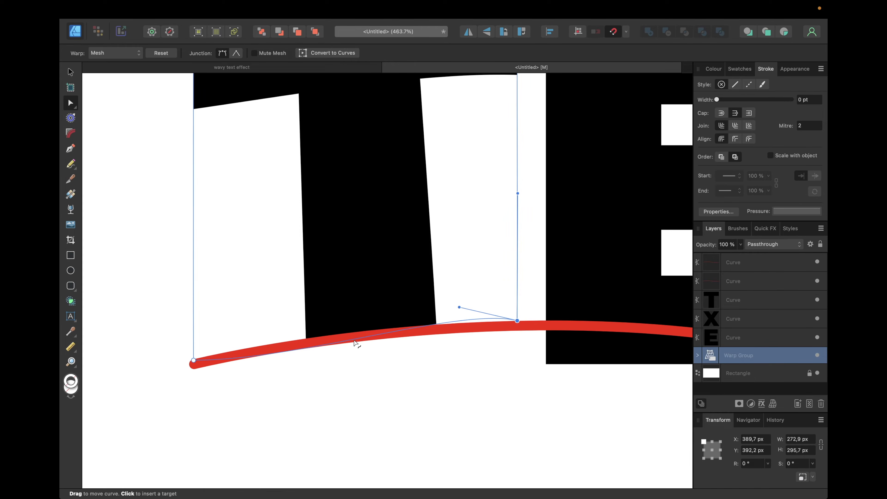
left_click_drag(354, 341, 343, 332)
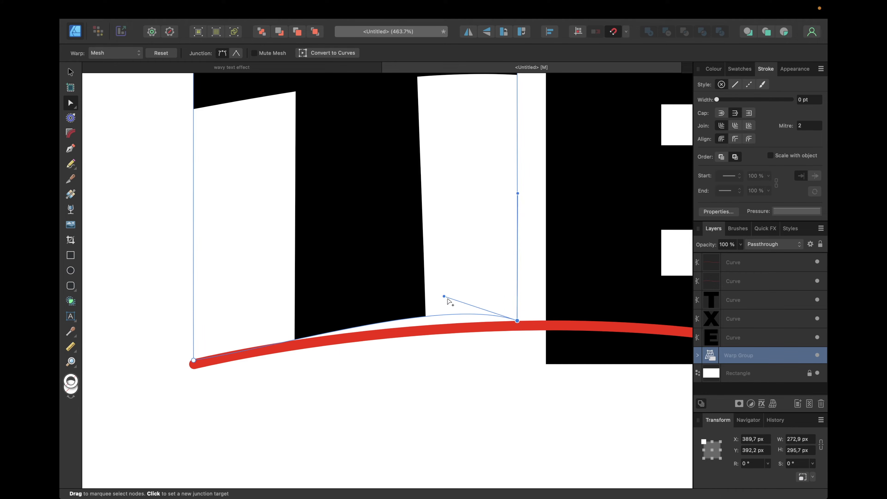
left_click_drag(444, 296, 423, 317)
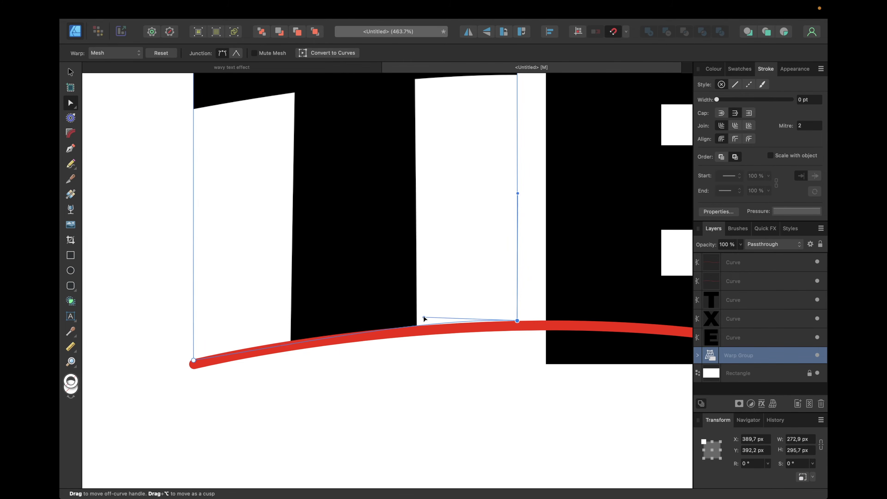
Step: Fine-tune the handles on the first T's lower warp corners so its bottom edge hugs the lower red wave
left_click(194, 360)
left_click_drag(282, 347, 281, 339)
left_click(517, 321)
left_click_drag(425, 319, 428, 321)
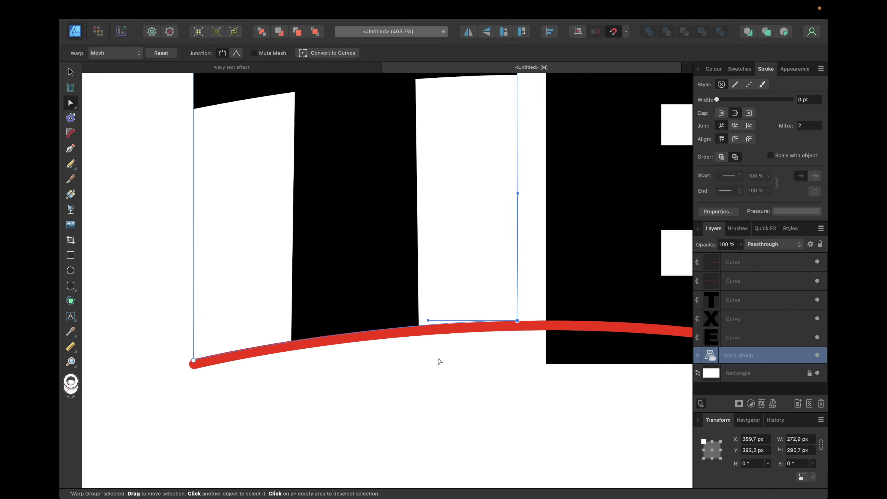
Step: Apply a Quad warp group to the letter E
scroll(440, 360, "right", 10)
scroll(440, 361, "up", 2)
scroll(439, 362, "down", 5)
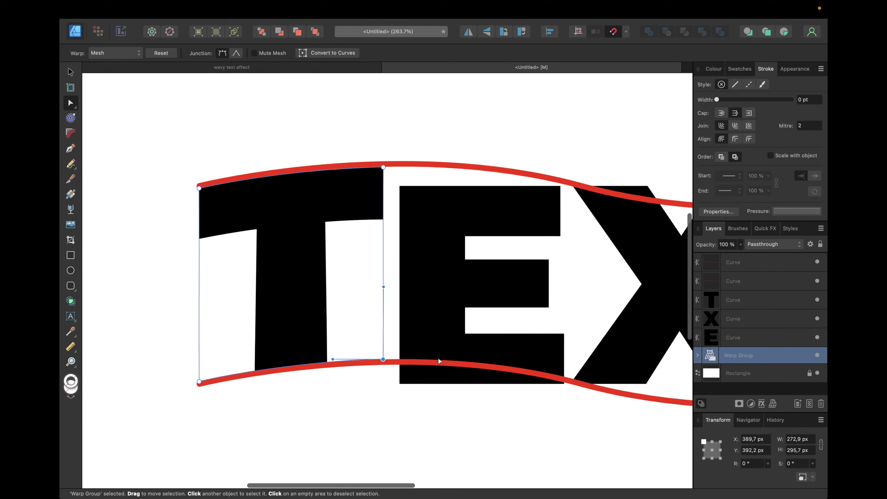
scroll(439, 361, "right", 7)
scroll(438, 361, "left", 3)
scroll(439, 359, "left", 4)
scroll(439, 358, "up", 2)
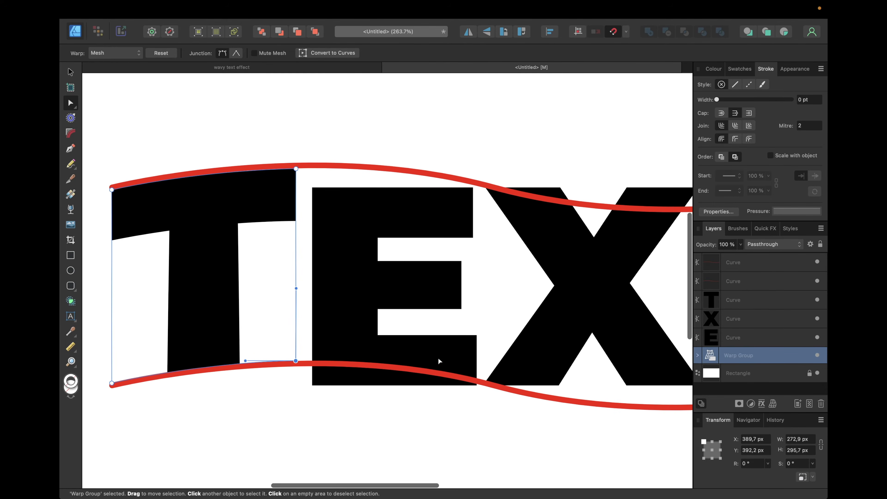
left_click(389, 239)
scroll(388, 239, "up", 5)
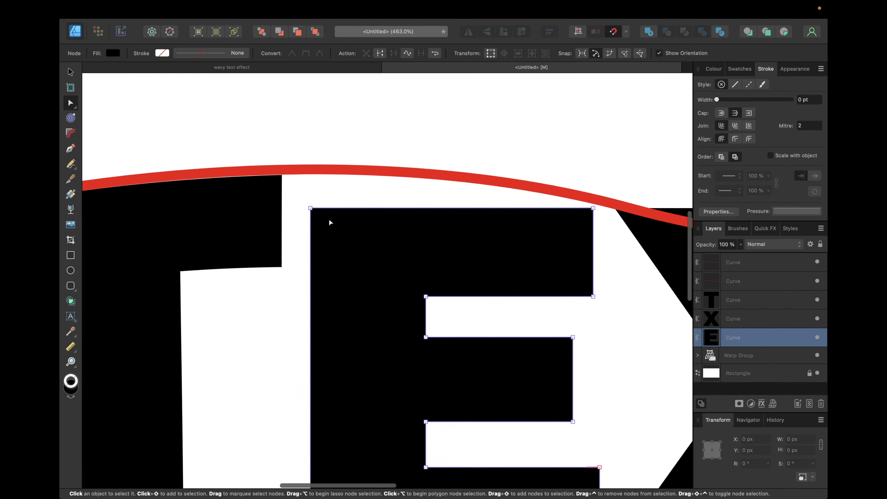
left_click(772, 404)
left_click(771, 422)
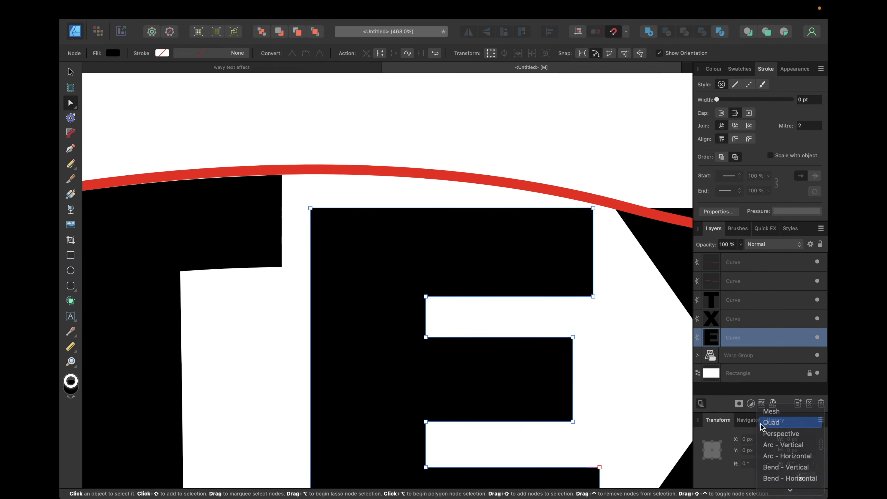
Step: Move the E's upper warp corners onto the upper red wave and bend the top edge along it
left_click_drag(310, 208, 309, 174)
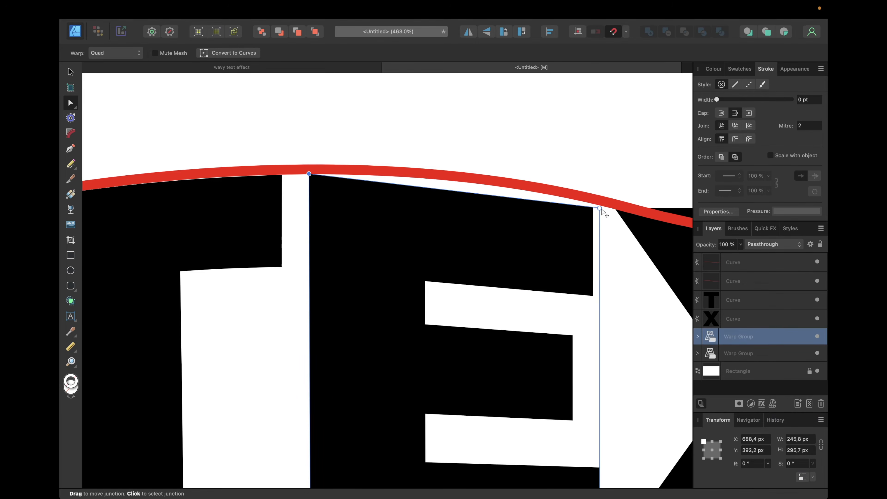
left_click_drag(600, 208, 599, 204)
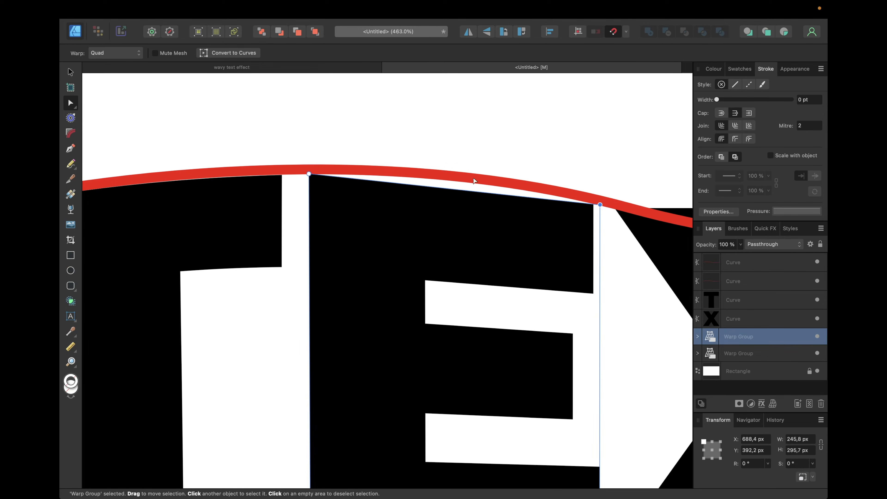
left_click_drag(452, 188, 453, 183)
Step: Move the E's lower warp corners up onto the lower red wave and curve the bottom edge to follow it
scroll(448, 267, "down", 10)
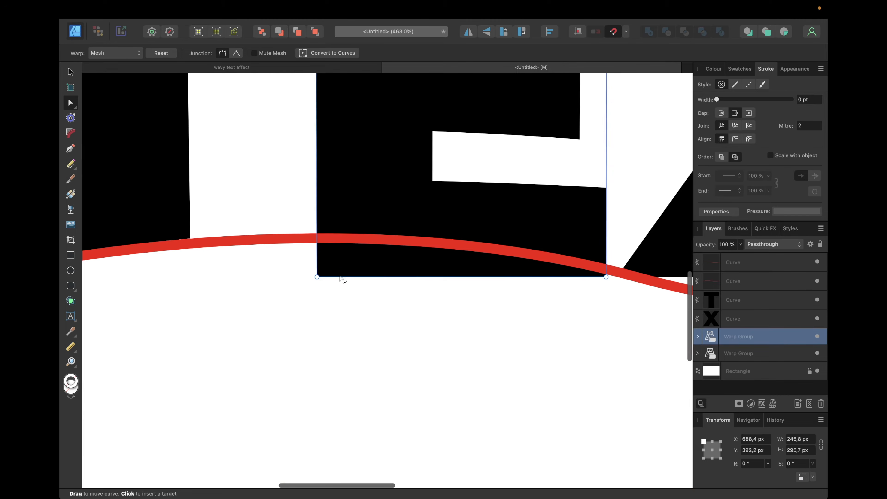
left_click_drag(317, 278, 318, 235)
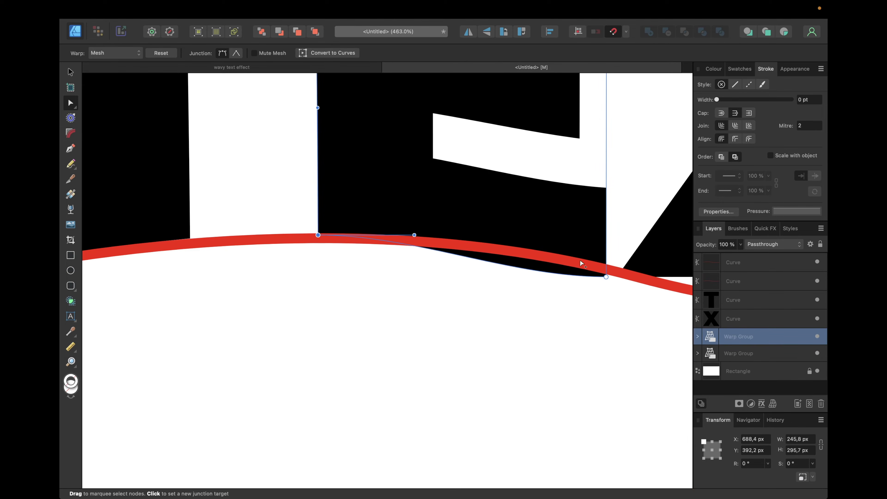
left_click_drag(606, 277, 606, 264)
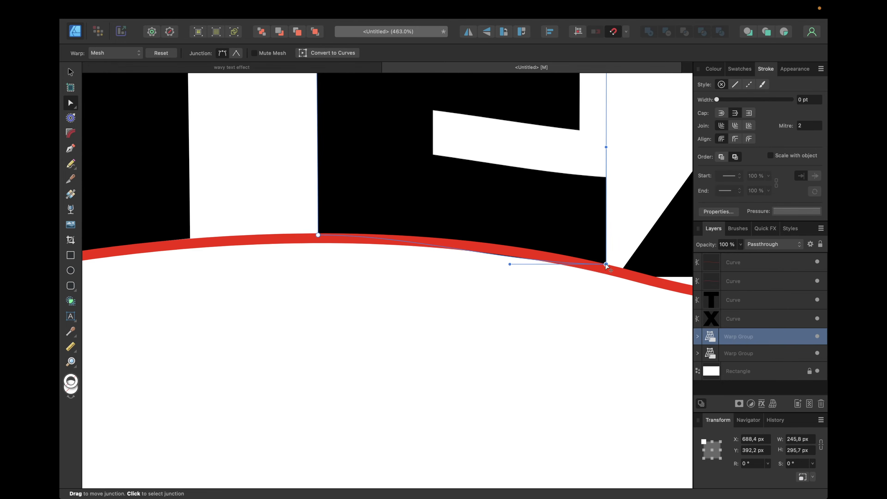
left_click_drag(510, 264, 504, 240)
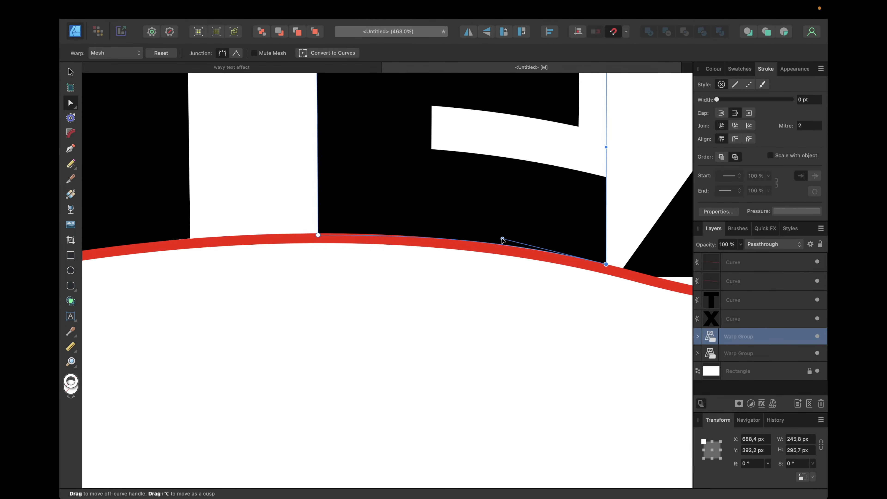
left_click(317, 234)
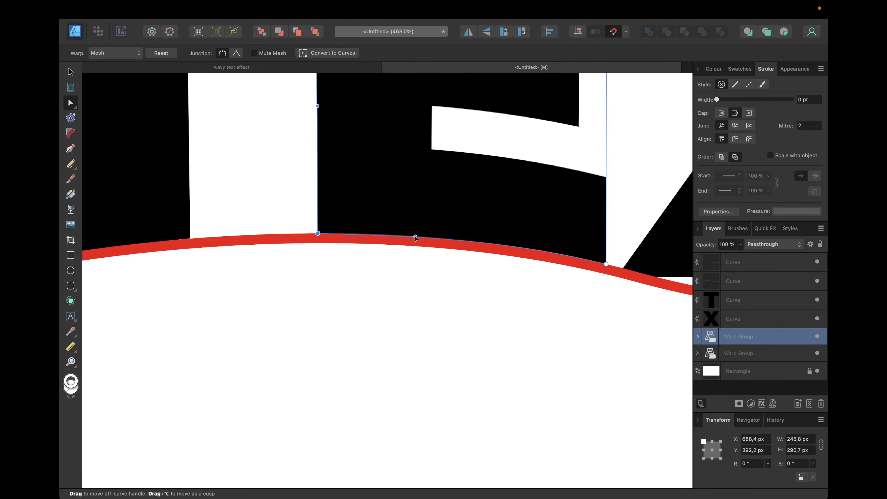
Step: Apply a Quad warp group to the letter X
scroll(419, 237, "right", 10)
left_click(460, 223)
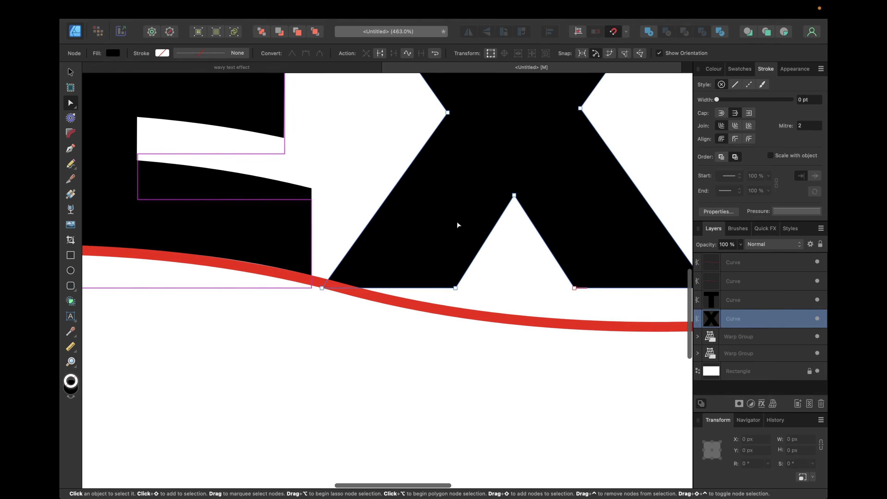
scroll(459, 224, "down", 5)
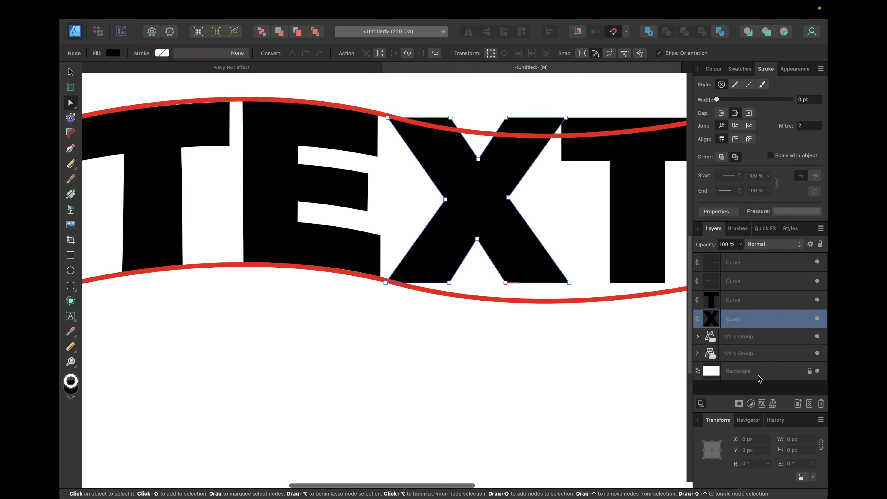
left_click(773, 403)
left_click(777, 418)
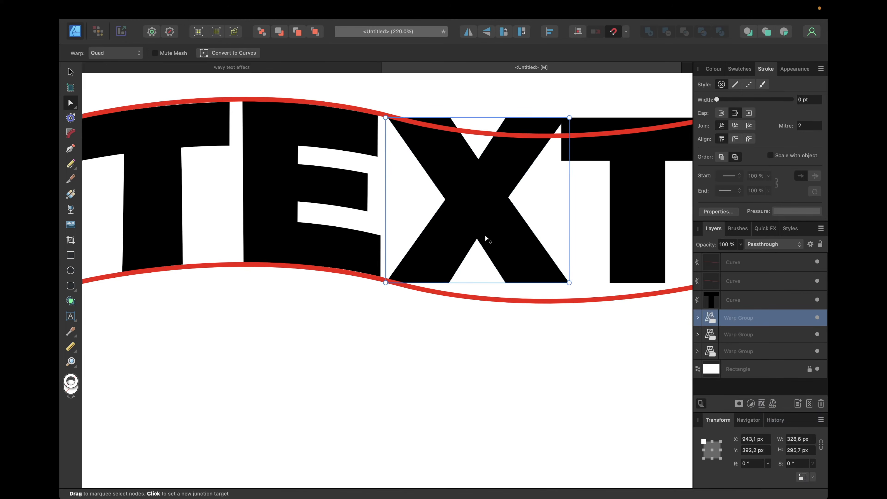
Step: Fit the X's upper warp corners to the upper red wave and bend the top edge down along its underside
scroll(485, 140, "up", 5)
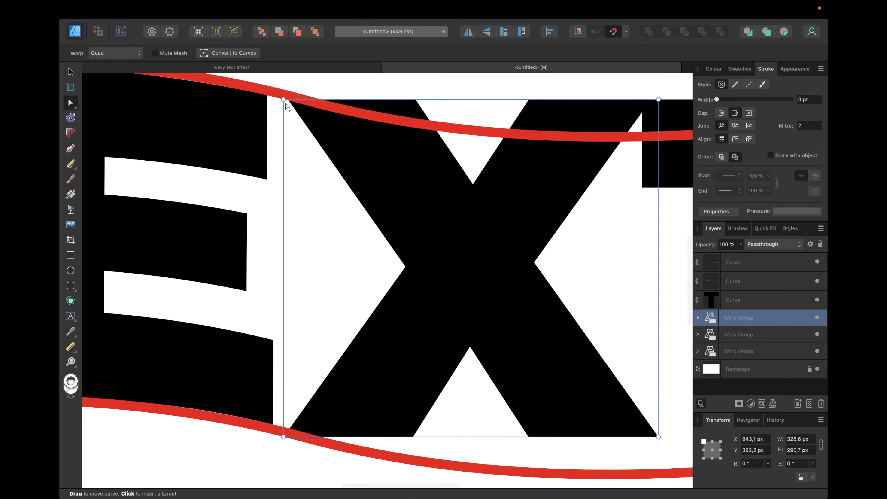
left_click_drag(284, 100, 284, 100)
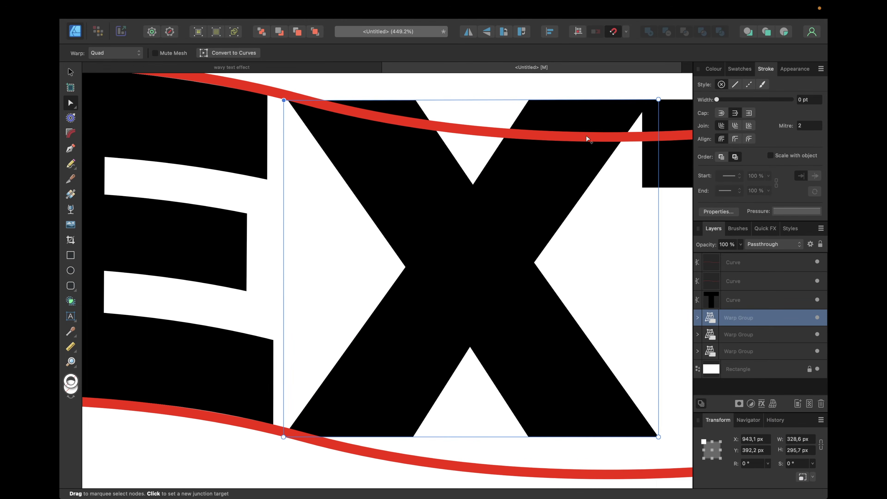
left_click_drag(658, 100, 657, 140)
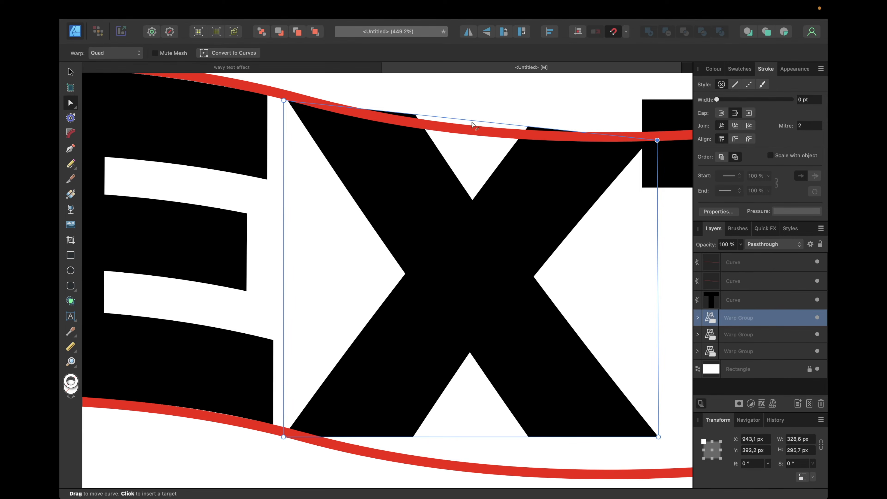
left_click_drag(474, 123, 473, 136)
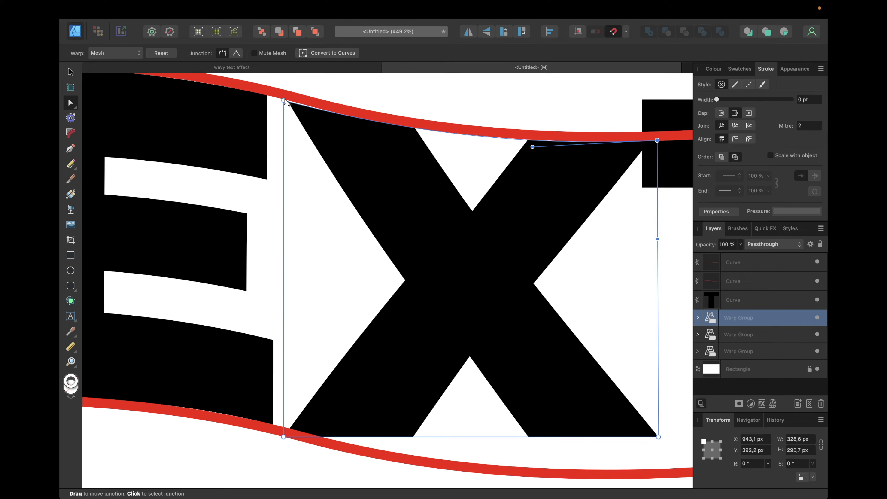
left_click_drag(285, 100, 284, 98)
Step: Move the X's lower warp corners onto the lower red wave and adjust their handles so the bottom edge follows it
scroll(417, 220, "down", 1)
scroll(417, 220, "down", 5)
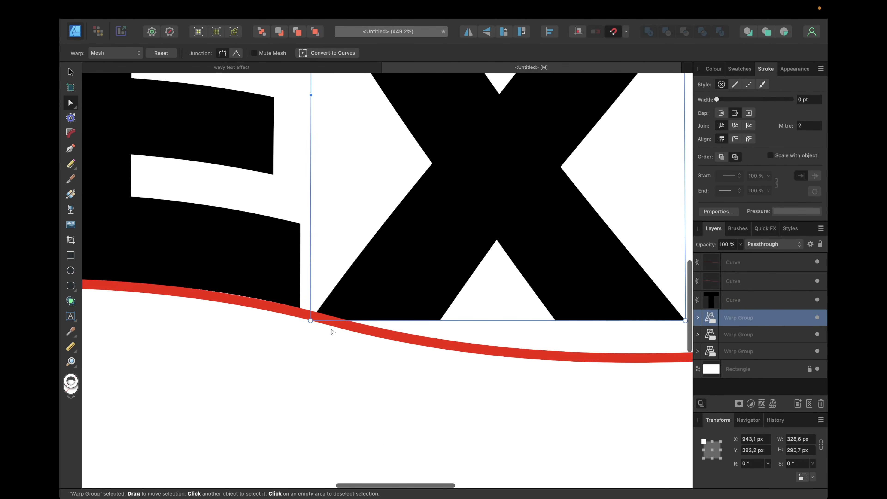
left_click_drag(311, 320, 312, 313)
scroll(499, 291, "right", 7)
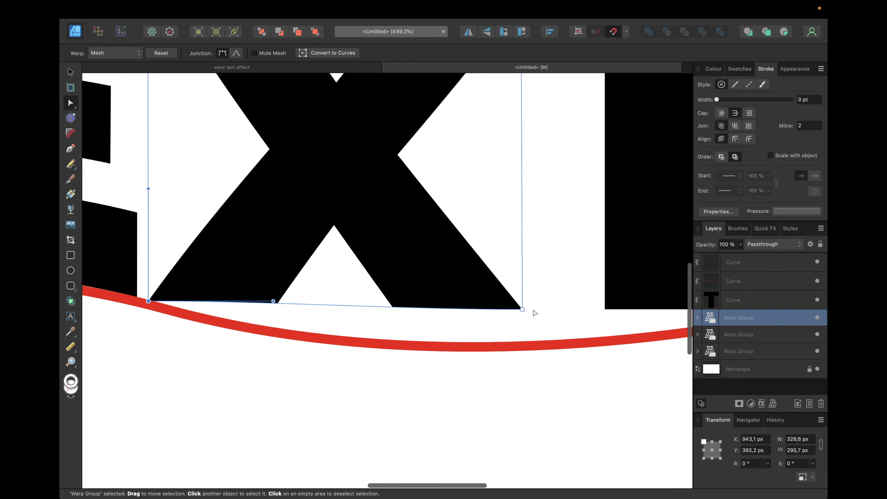
left_click_drag(523, 310, 522, 342)
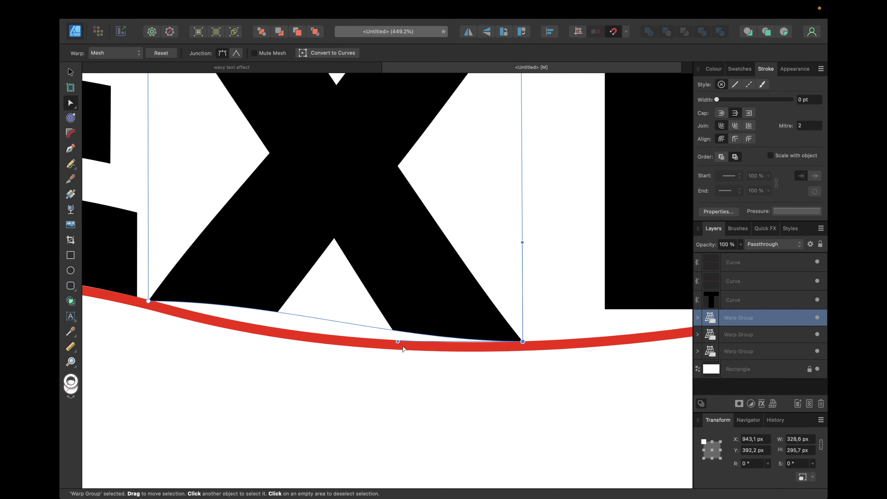
left_click_drag(398, 341, 352, 355)
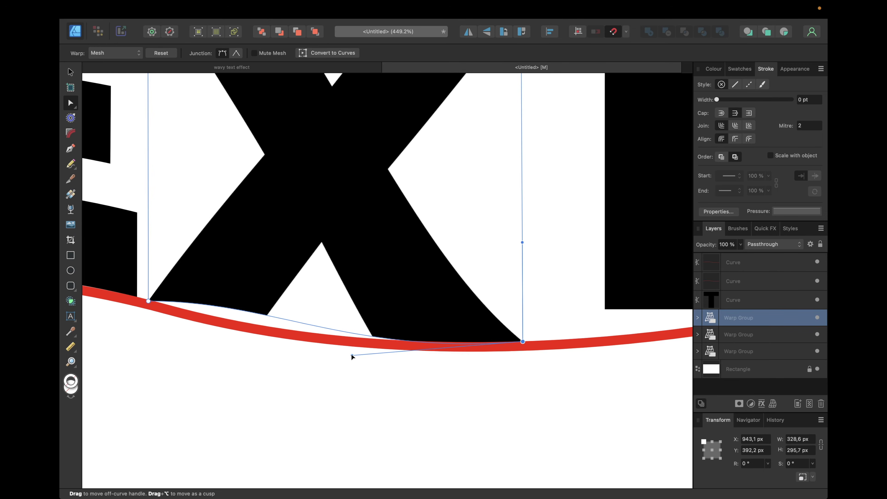
left_click(148, 301)
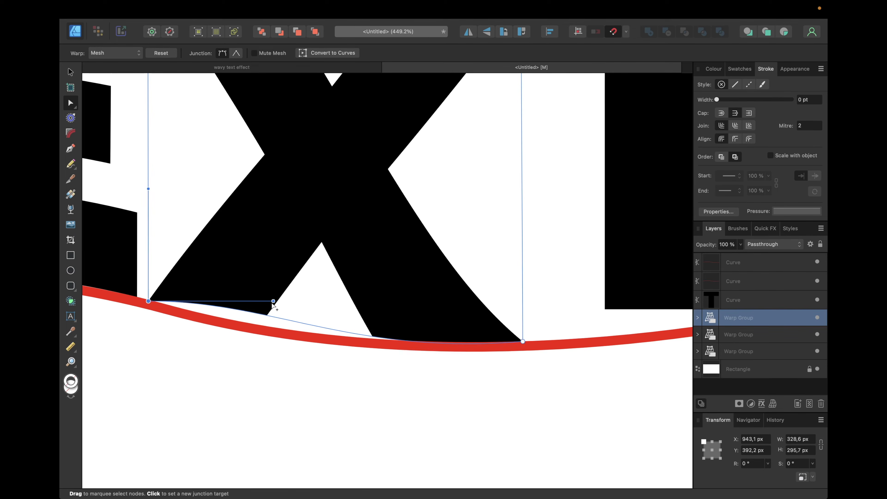
left_click_drag(273, 302, 294, 333)
left_click(522, 342)
left_click_drag(352, 355, 356, 347)
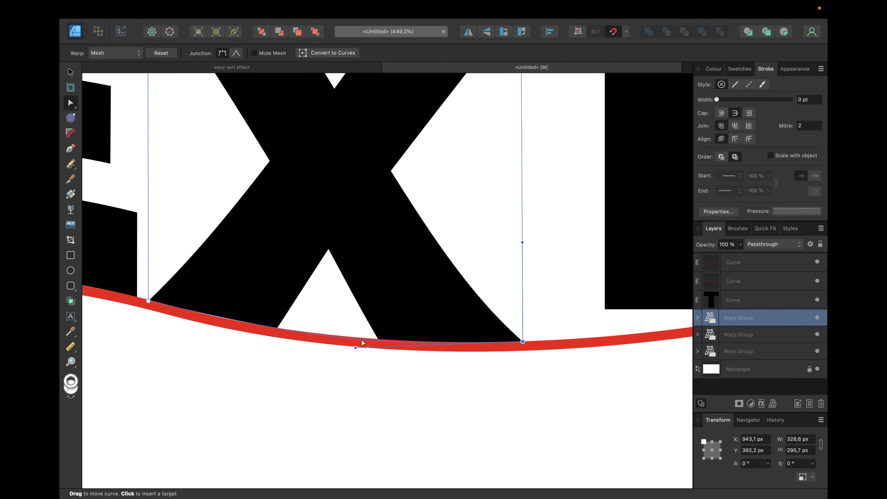
Step: Apply a Quad warp group to the last letter T
scroll(453, 290, "right", 7)
scroll(452, 289, "down", 3)
left_click(433, 216)
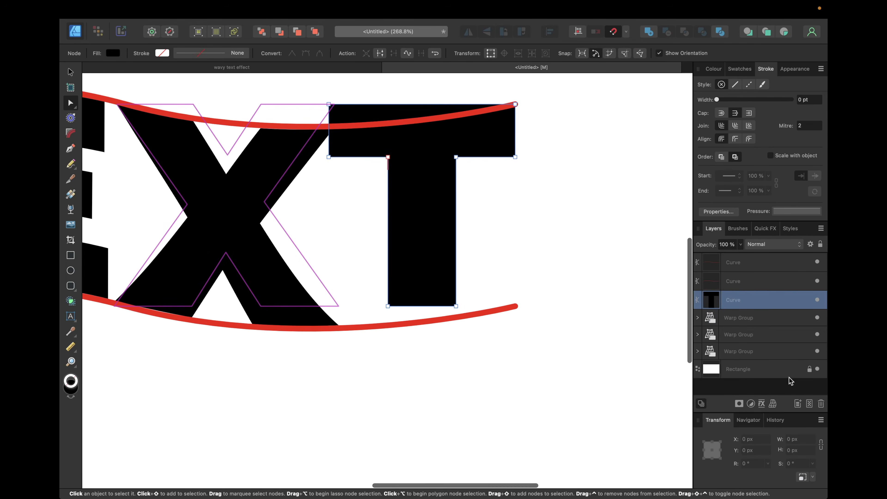
left_click(772, 404)
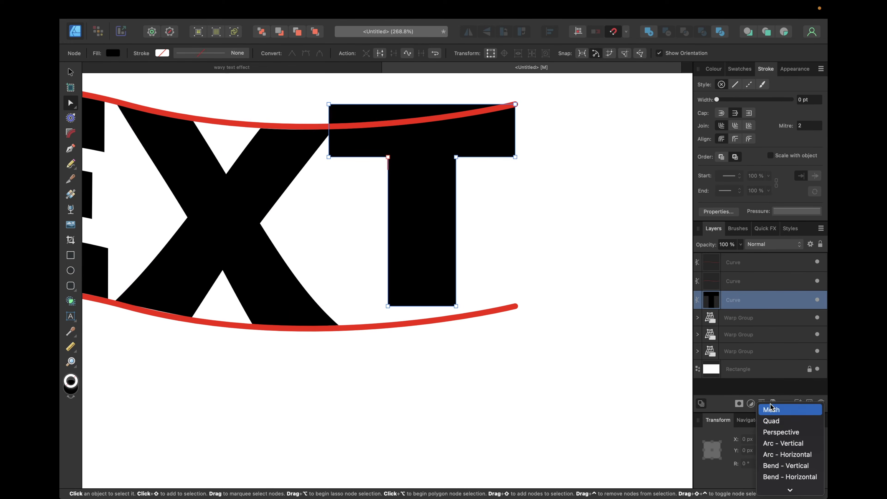
left_click(771, 421)
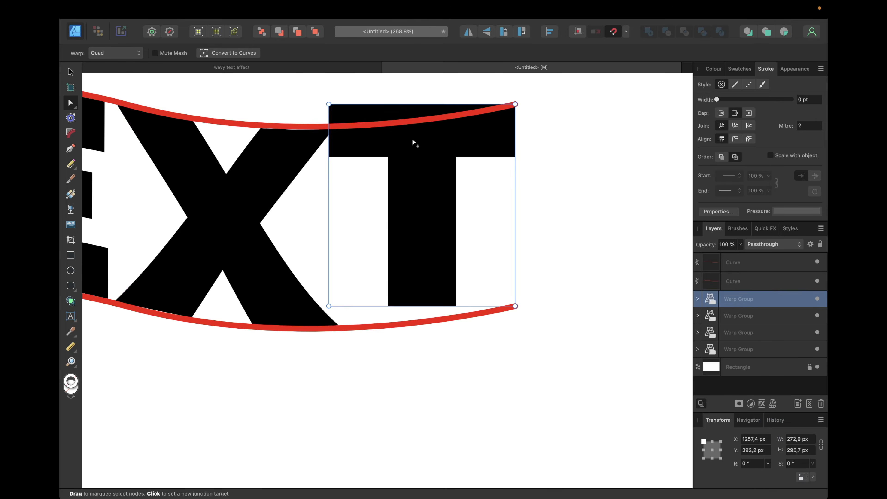
Step: Move the last T's upper warp corners to the upper red wave's underside and bend the top edge along it
scroll(412, 139, "up", 4)
scroll(413, 139, "up", 3)
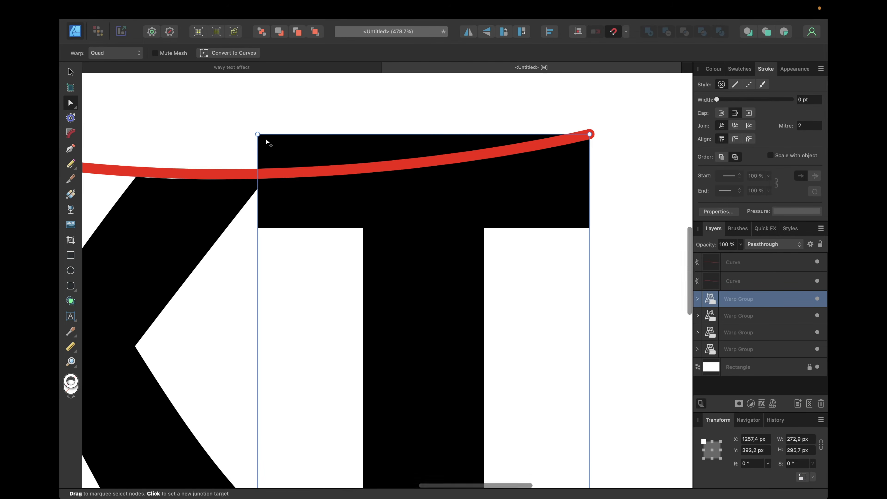
left_click_drag(258, 135, 259, 179)
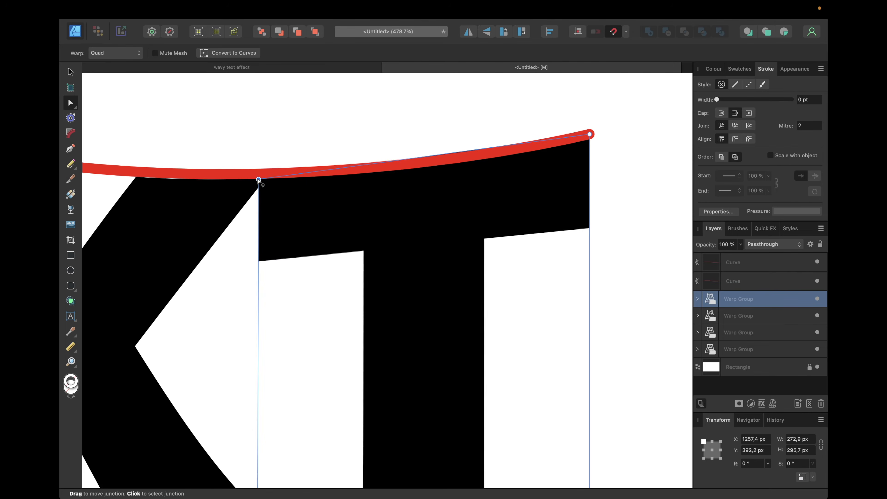
left_click_drag(589, 134, 590, 140)
left_click_drag(421, 159, 423, 167)
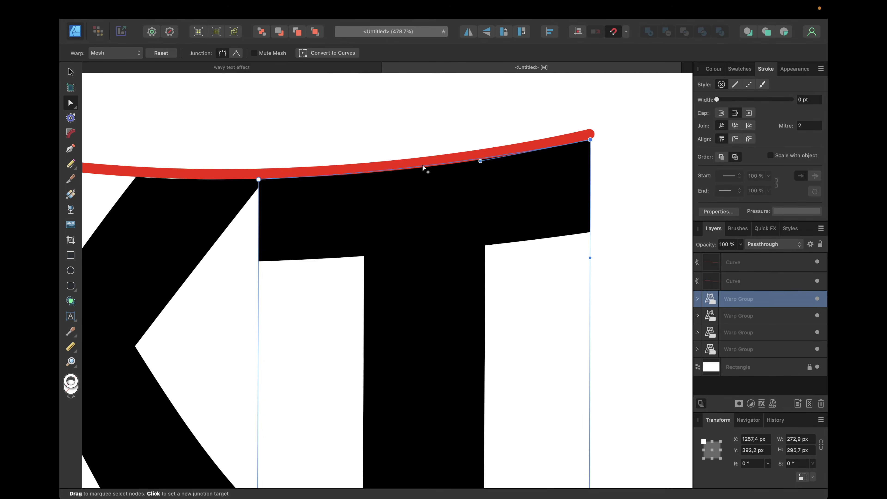
Step: Move the last T's lower warp corners onto the lower red wave and curve the bottom edge to match it
scroll(422, 164, "down", 5)
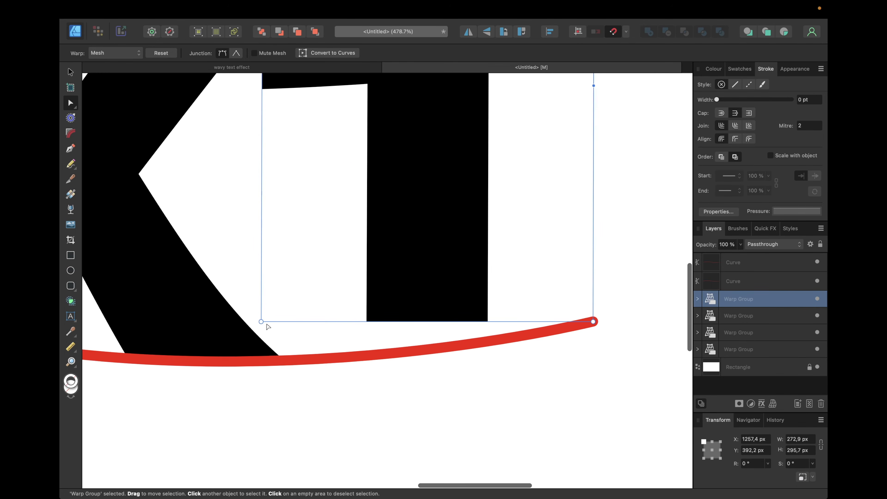
left_click_drag(261, 322, 261, 356)
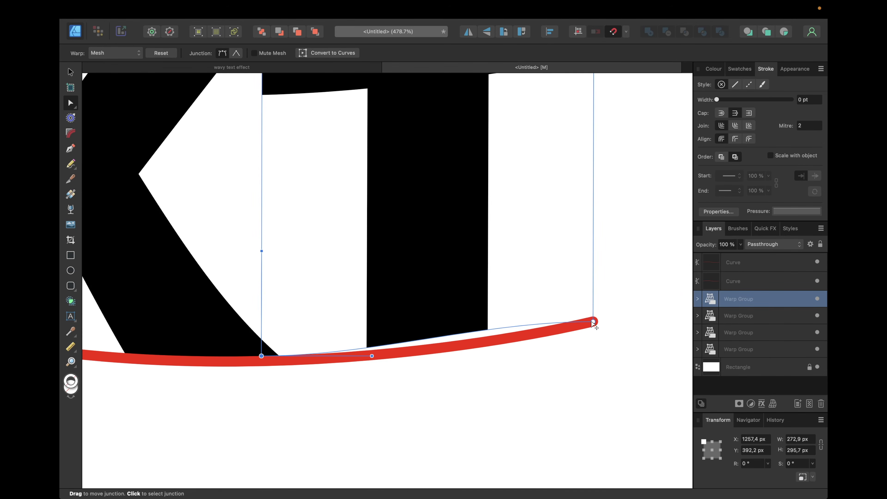
left_click_drag(594, 321, 591, 317)
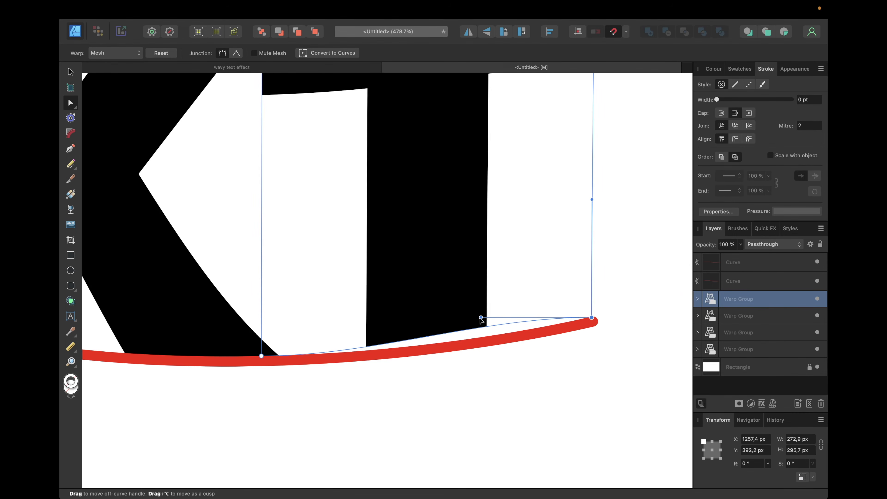
left_click_drag(481, 318, 495, 337)
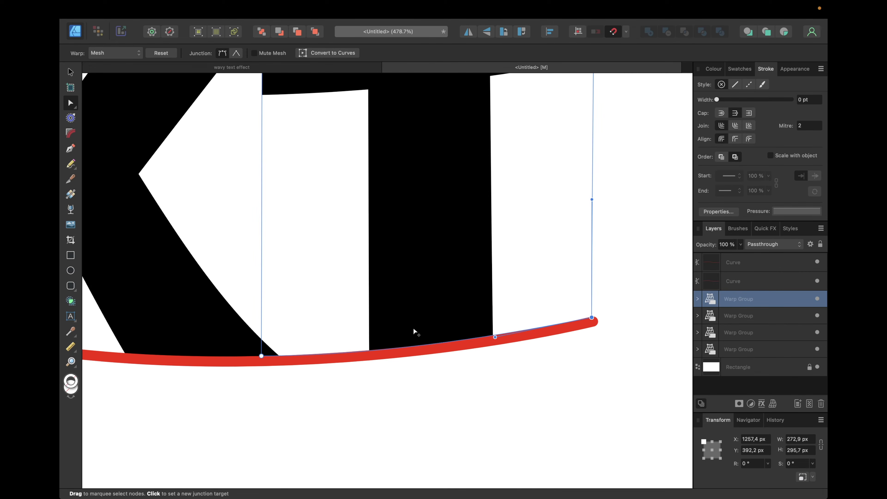
Step: Delete both red wavy guide curves and clear the selection
scroll(625, 307, "down", 6)
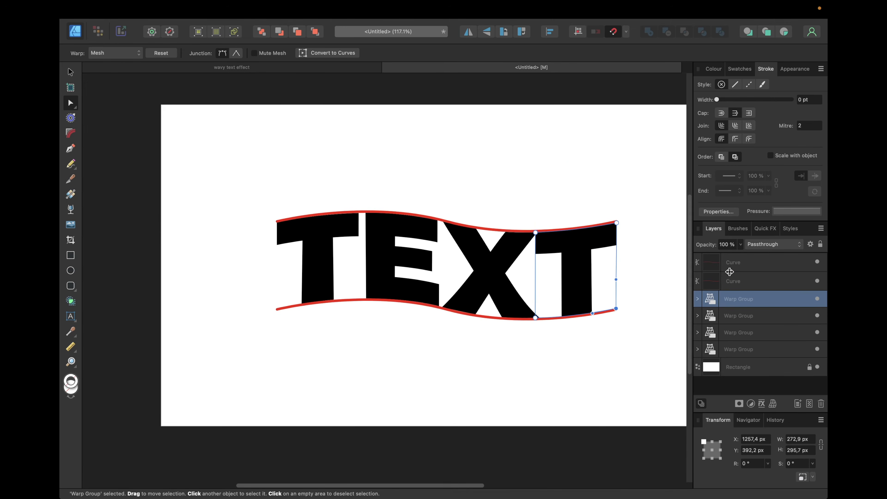
left_click(735, 280)
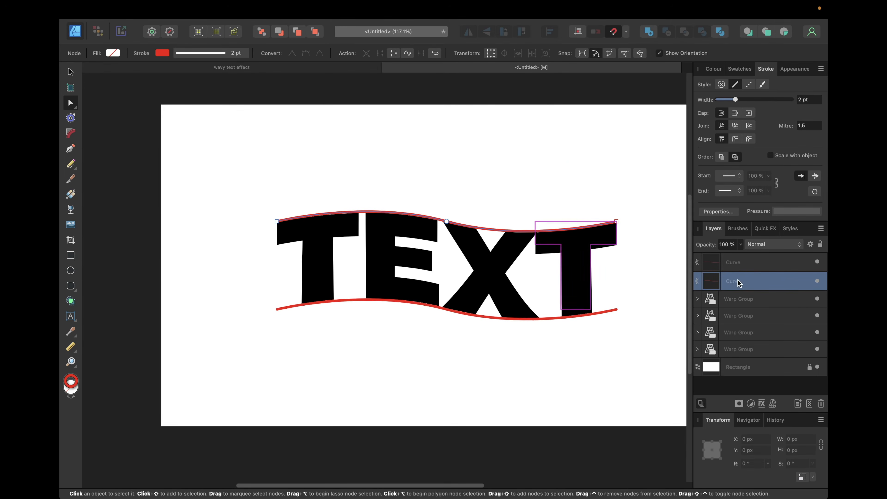
left_click(746, 265, "shift")
key("Delete")
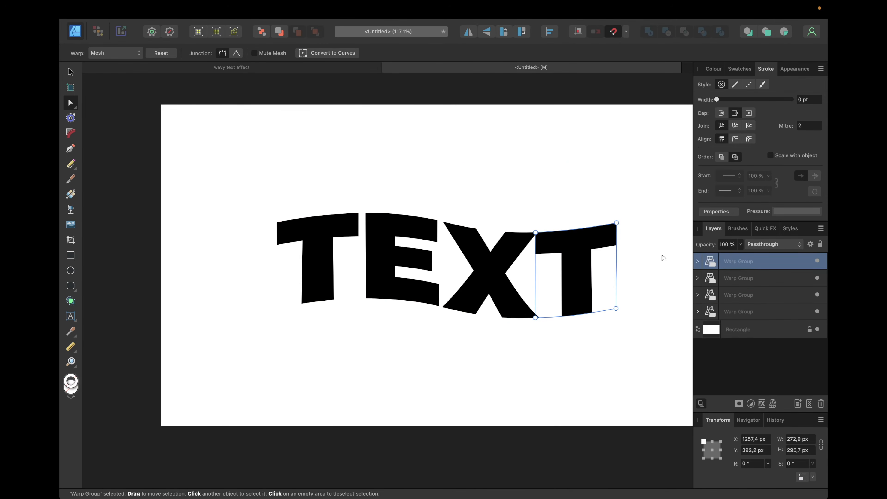
left_click(631, 215)
Step: Nudge the last T's upper-left warp corner so its top edge lines up with the X's top edge, and deselect
scroll(551, 214, "up", 3)
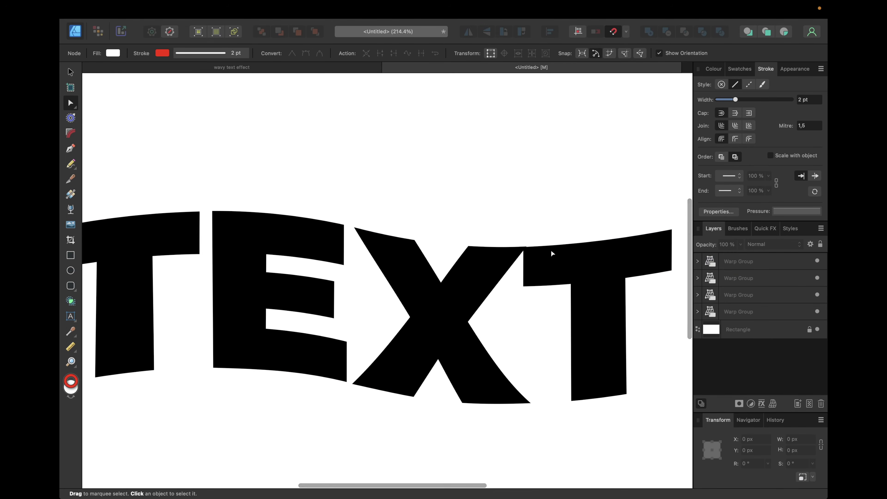
scroll(551, 250, "up", 5)
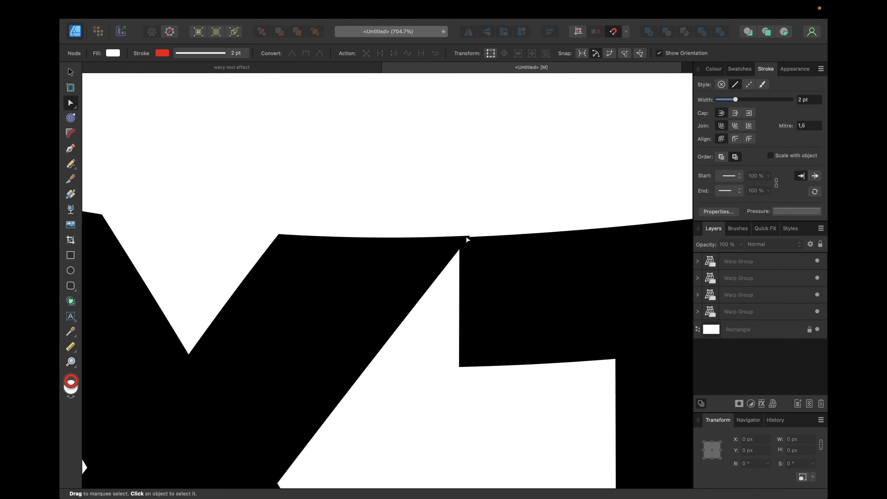
left_click(740, 304)
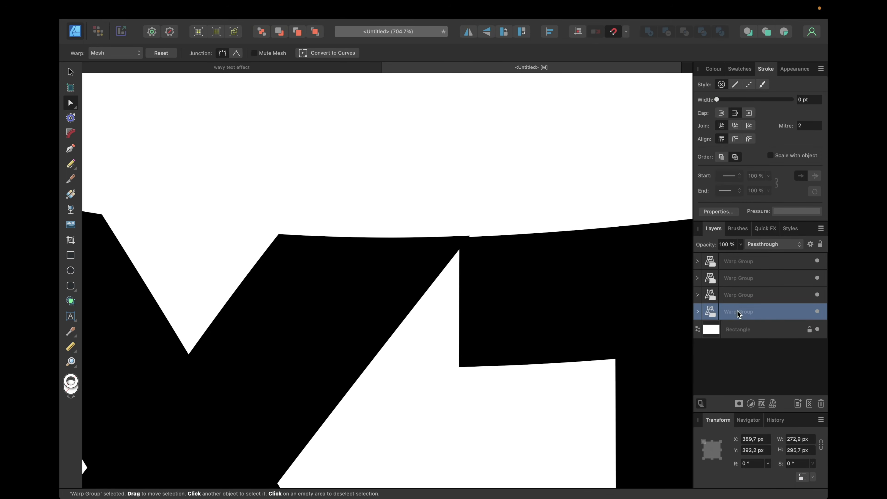
left_click(720, 265)
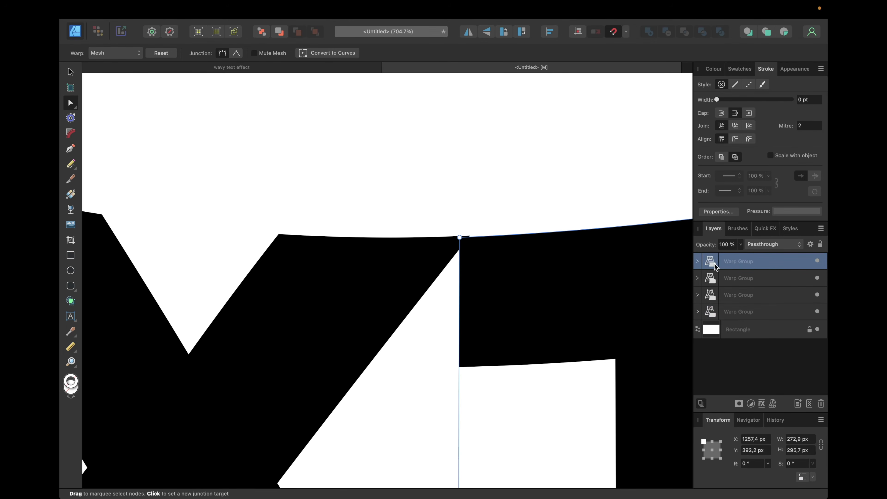
left_click(698, 261)
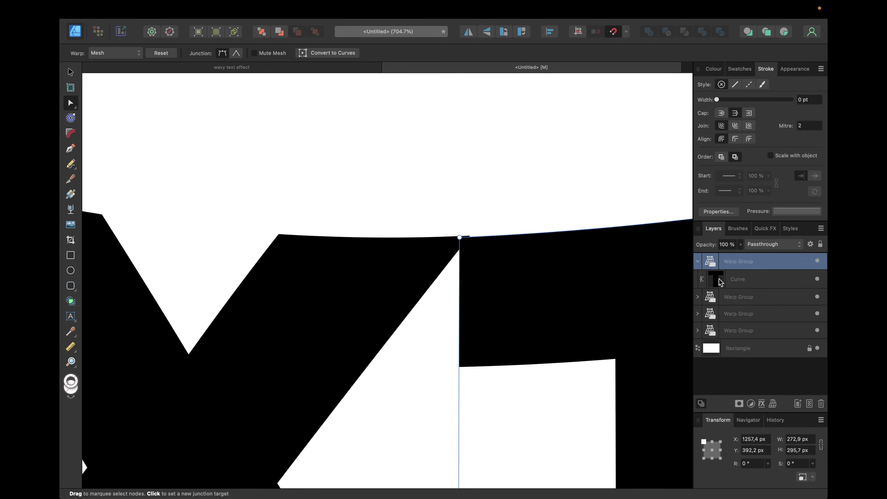
left_click(733, 284)
left_click(738, 267)
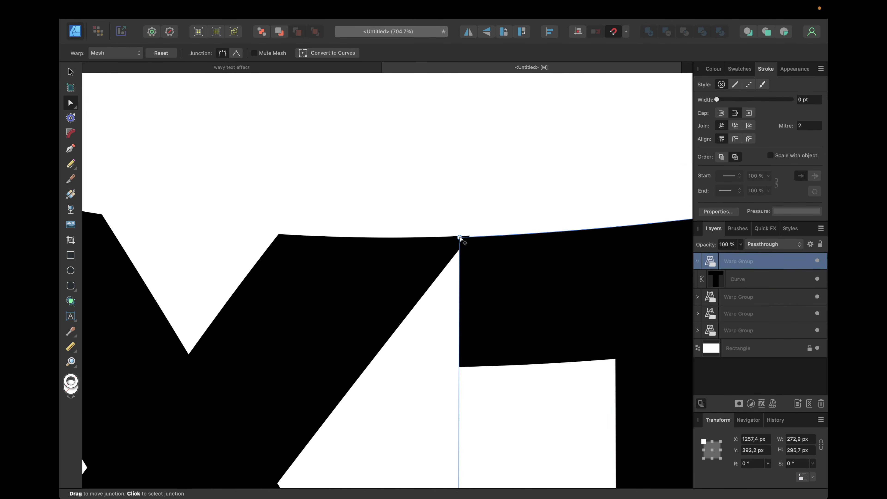
left_click_drag(460, 237, 460, 237)
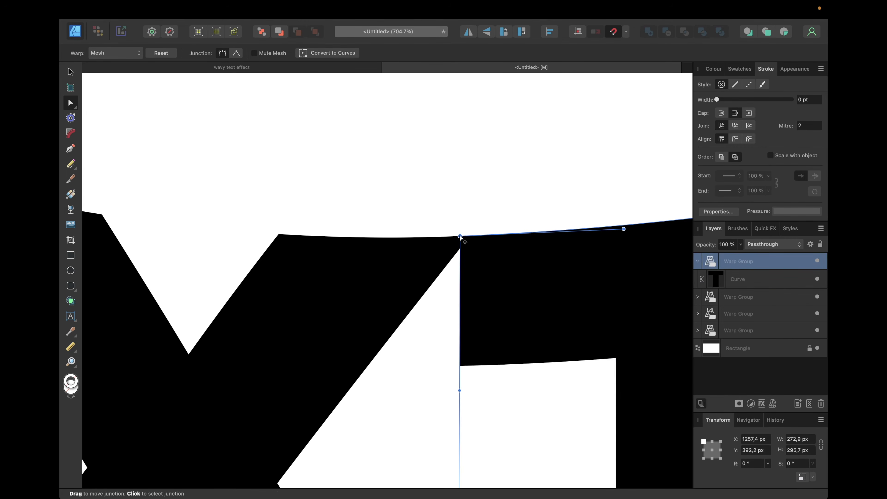
left_click(472, 221)
scroll(474, 224, "down", 10)
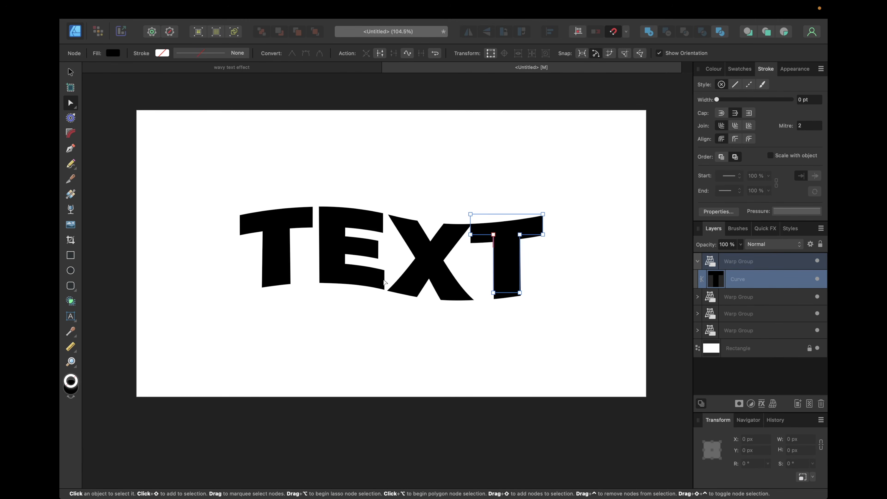
left_click(405, 320)
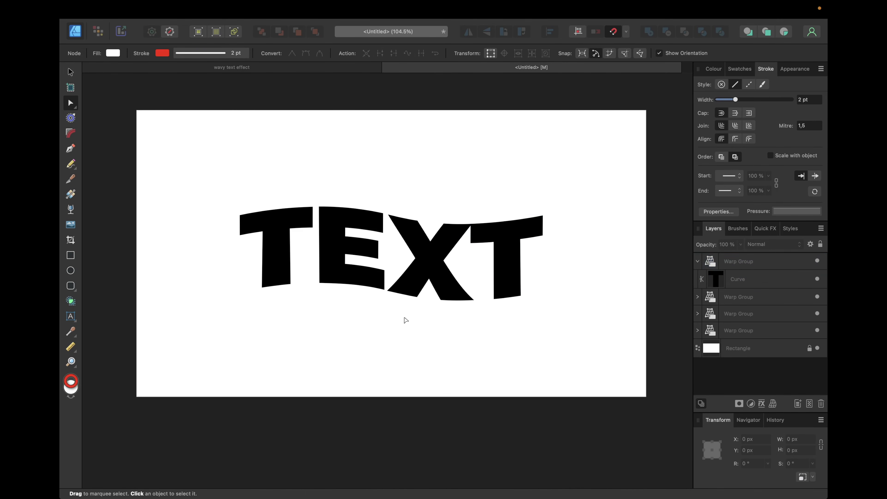
Step: Group the four letter warp groups together
left_click(698, 261)
left_click(723, 263)
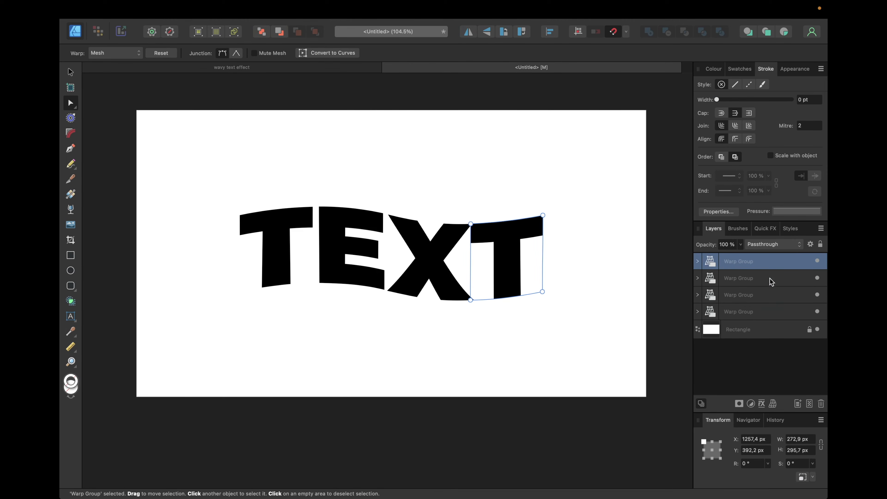
left_click(751, 312, "shift")
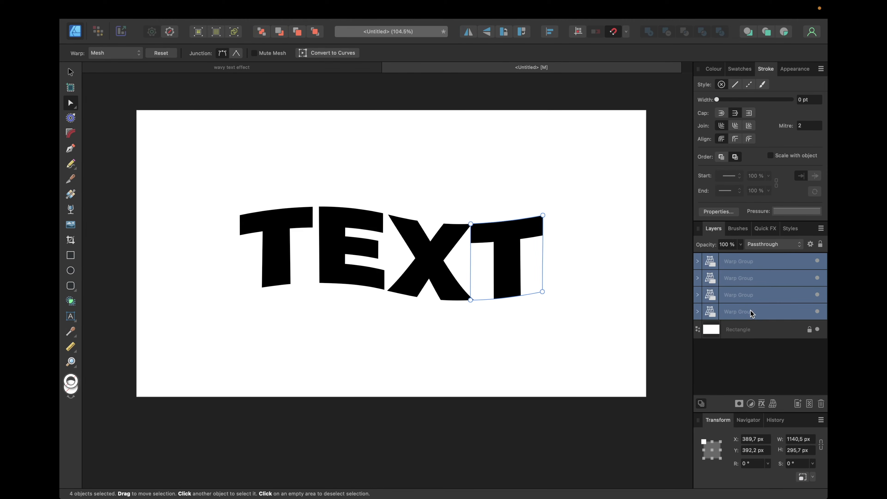
key("super+g")
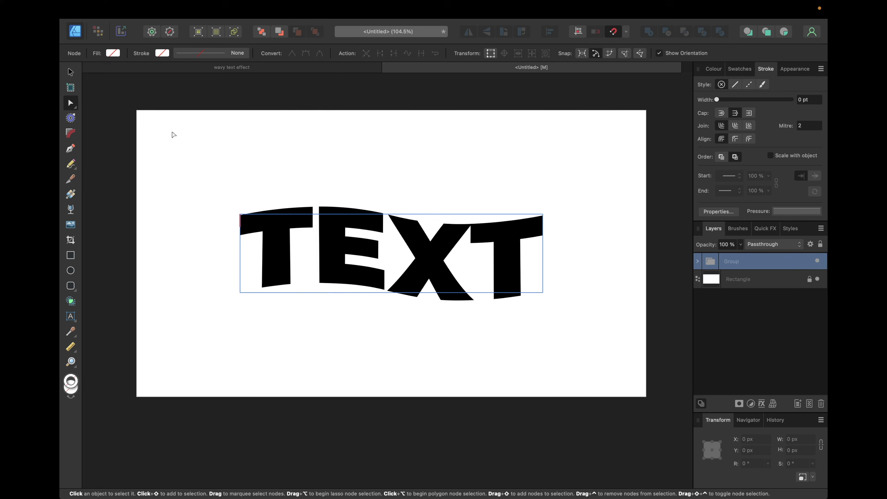
Step: Scale the lettering group up slightly to about 1145 px wide and 297 px high, and deselect it
left_click(70, 72)
mouse_move(540, 204)
left_mouse_down()
mouse_move(597, 189)
mouse_move(544, 213)
left_mouse_up()
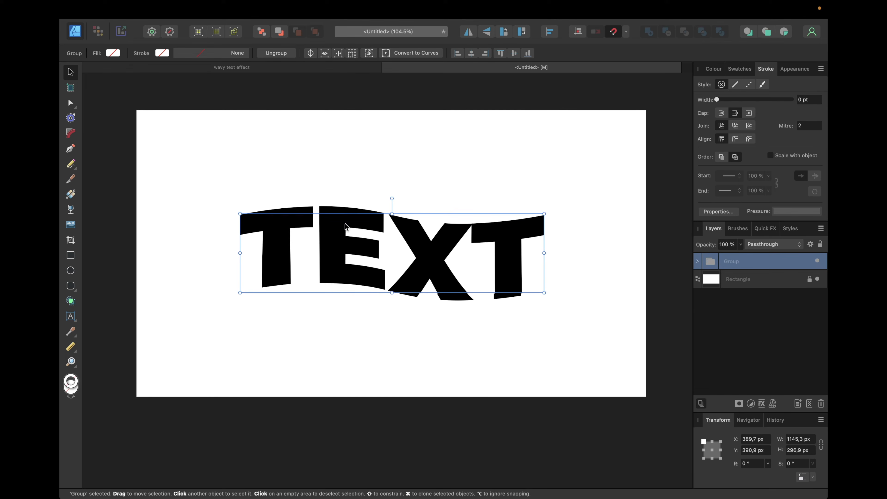
left_click(456, 183)
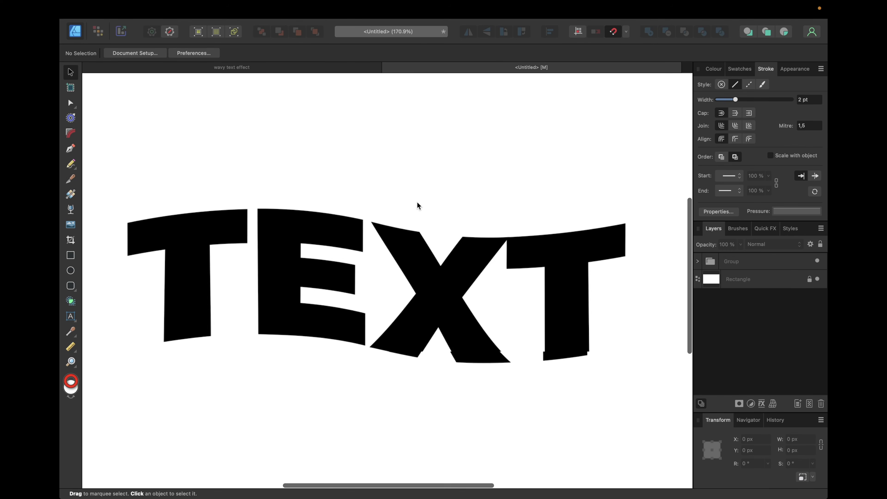
Step: Review the finished design in the "wavy text effect" document and return to the untitled document
left_click(282, 69)
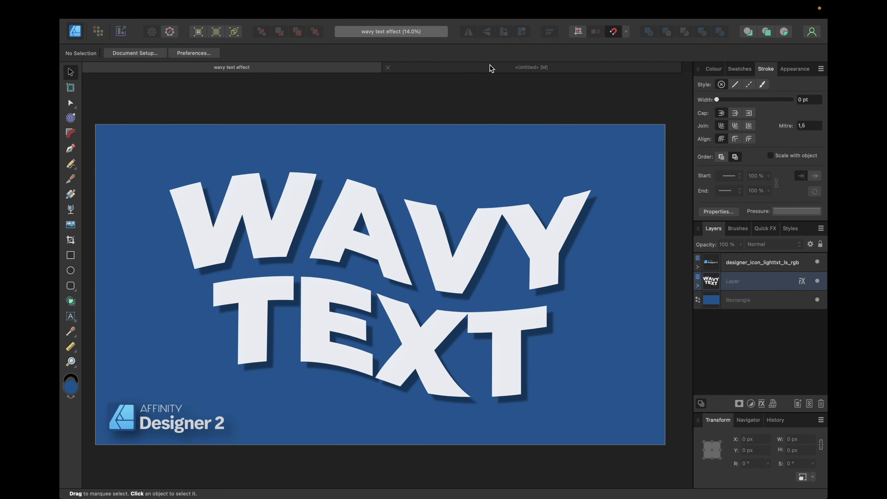
left_click(497, 68)
scroll(267, 222, "down", 3)
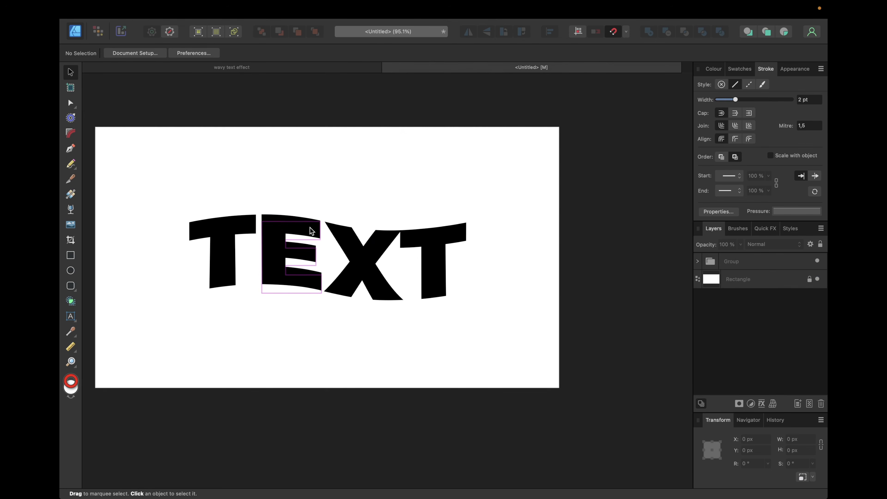
scroll(310, 229, "left", 2)
scroll(310, 227, "up", 3)
Step: Add an Outer Shadow effect with a 50 px radius to the lettering group
left_click(458, 258)
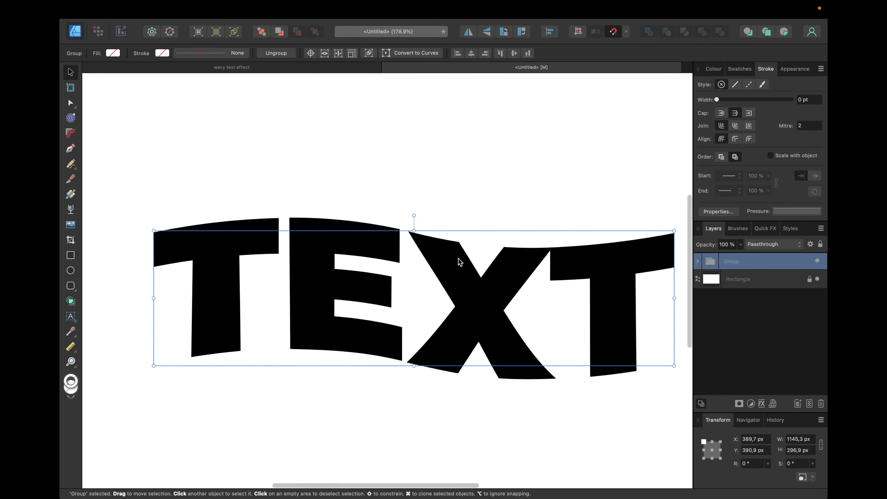
scroll(458, 257, "down", 1)
scroll(458, 258, "right", 2)
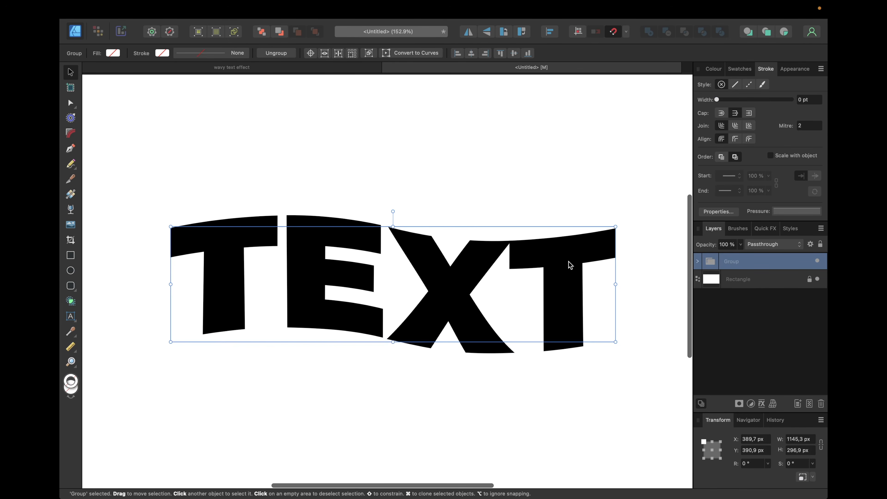
left_click(761, 232)
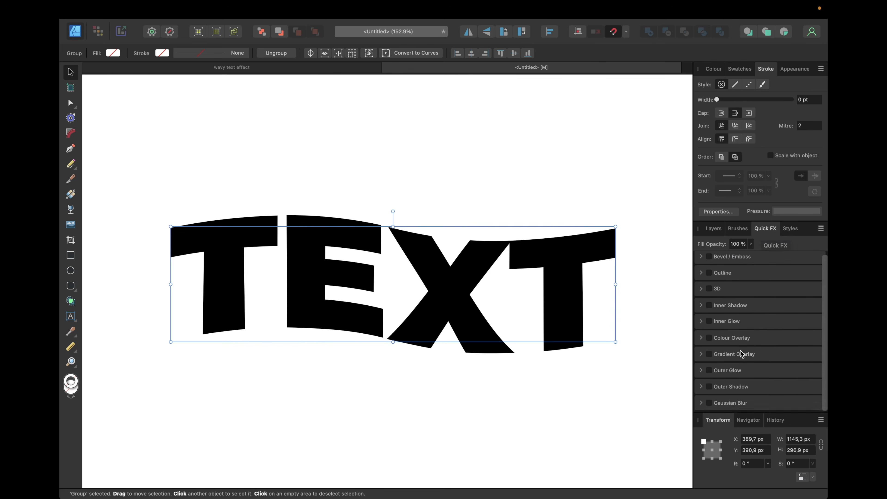
left_click(711, 387)
scroll(773, 370, "down", 5)
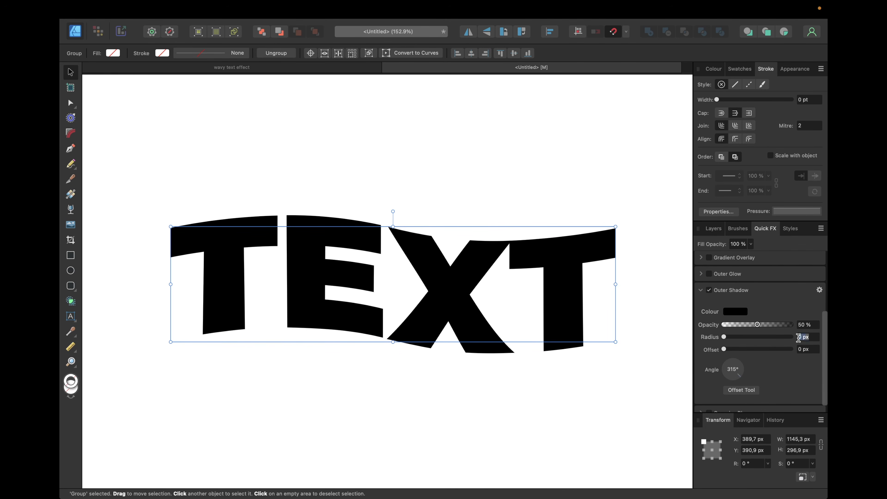
left_click(800, 337)
type("50")
key("Return")
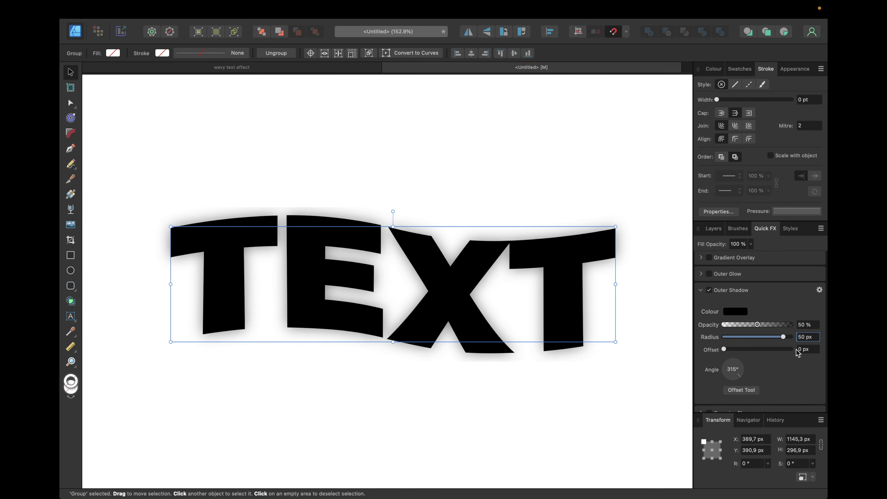
Step: Set the outer shadow's offset to 50 px and deselect the lettering group
left_click(800, 349)
type("50")
key("Return")
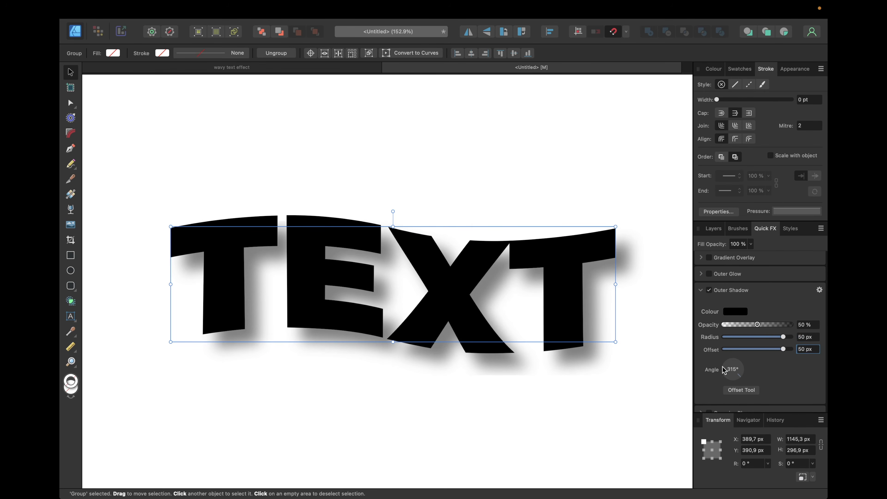
left_click(719, 233)
left_click(659, 226)
scroll(659, 226, "down", 4)
scroll(659, 226, "right", 2)
scroll(659, 226, "up", 1)
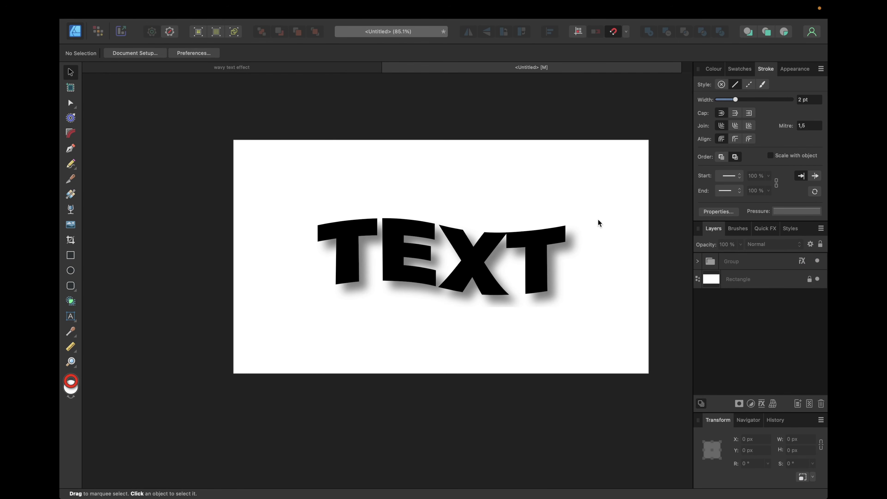